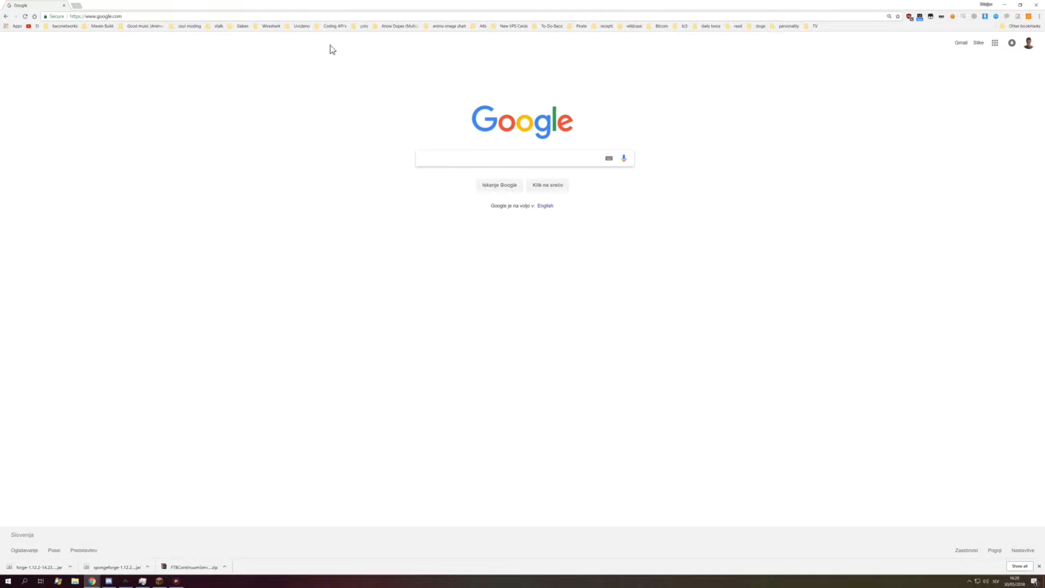
- Search Google for ftb continuum and open the list of files on the FTB Continuum modpack page
left_click(426, 164)
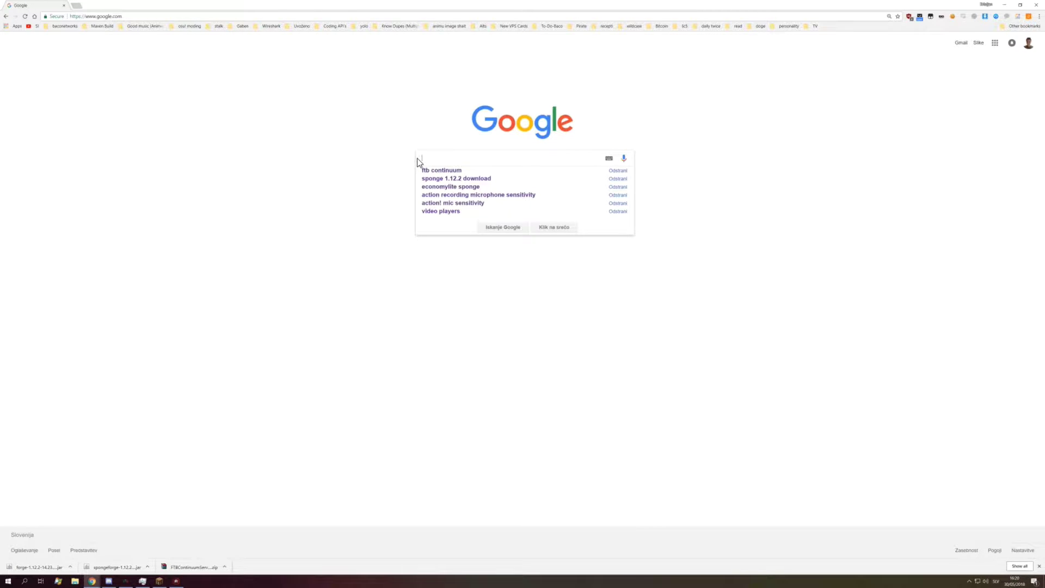
left_click(430, 170)
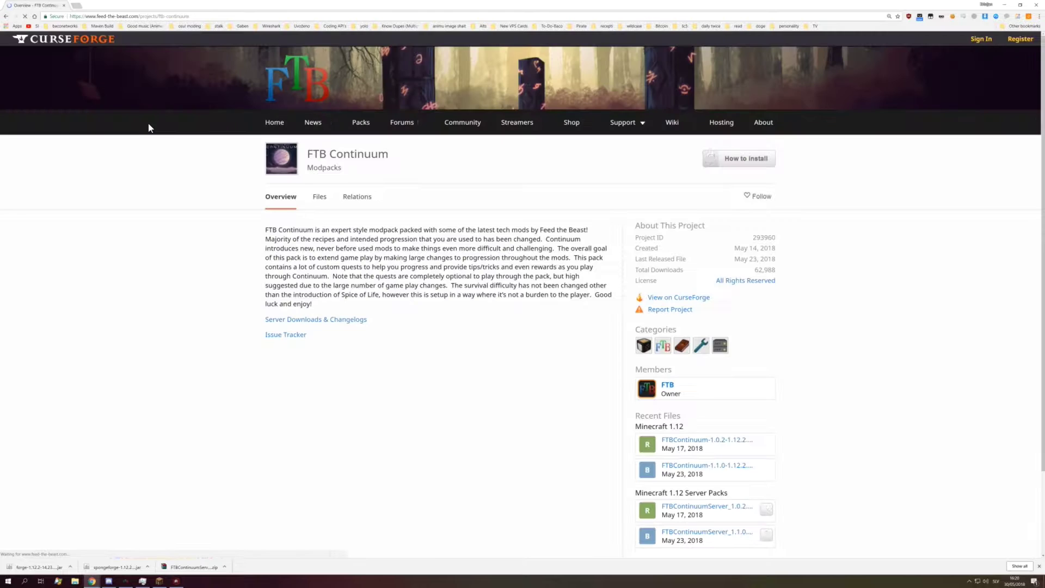
left_click(318, 198)
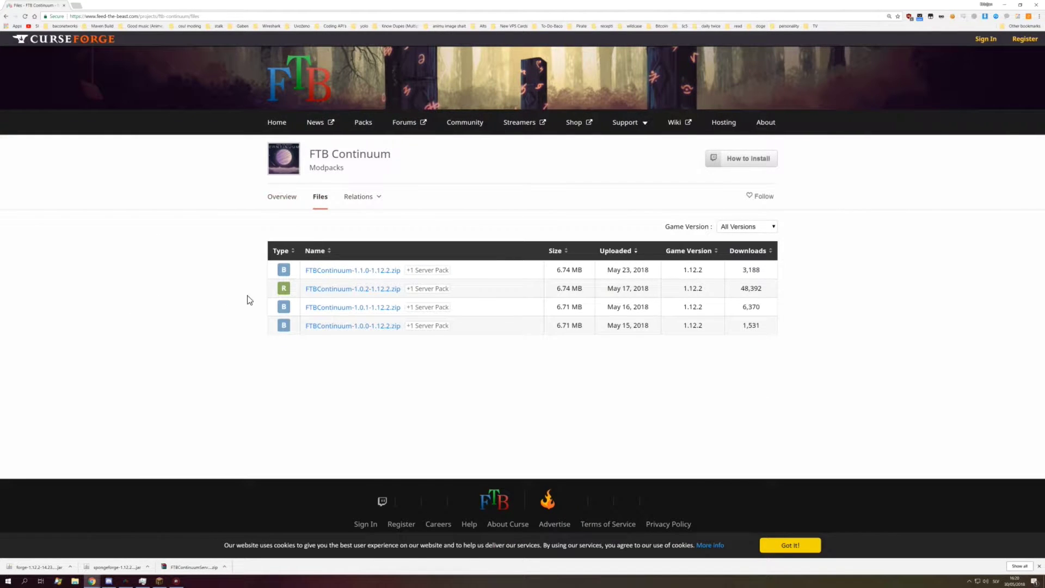
- Download the server pack FTBContinuumServer_1.0.2.zip from the additional files of the FTBContinuum-1.0.2-1.12.2.zip release
left_click(323, 289)
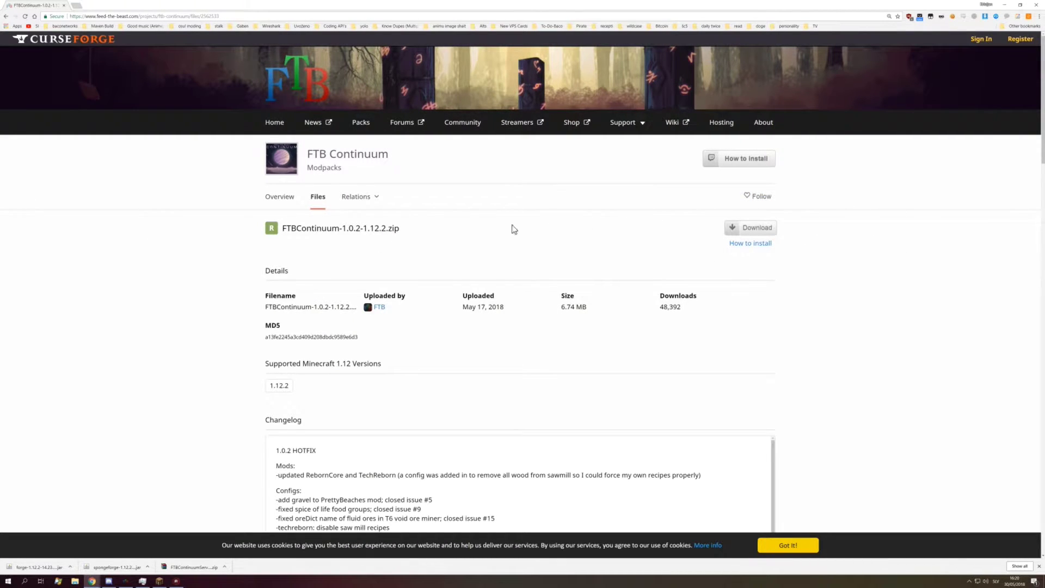
scroll(449, 268, "down", 3)
scroll(739, 282, "down", 1)
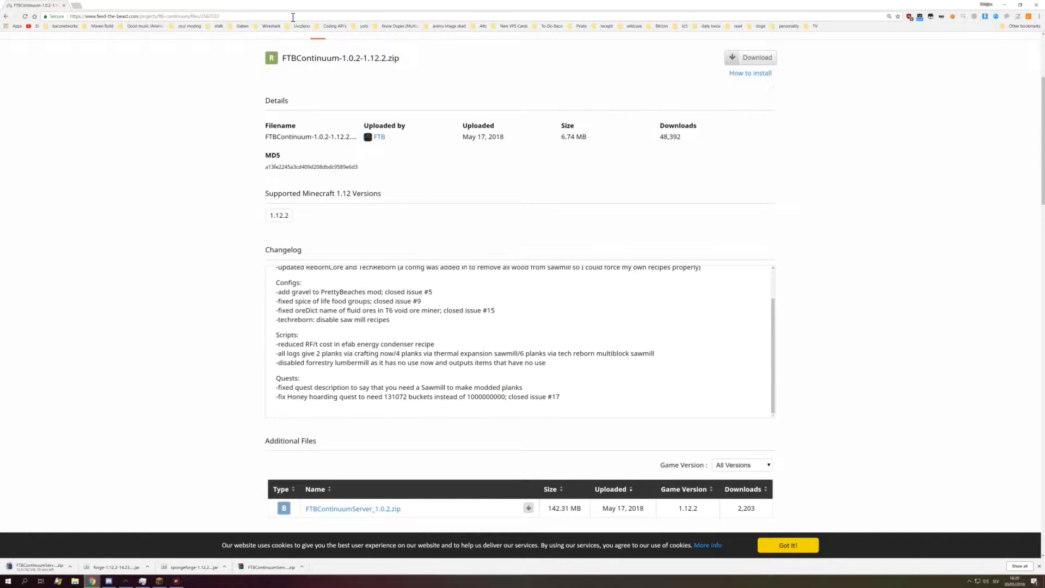
- Search the web for sponge 1.12.2 in a new browser tab
left_click(82, 6)
type("sponge")
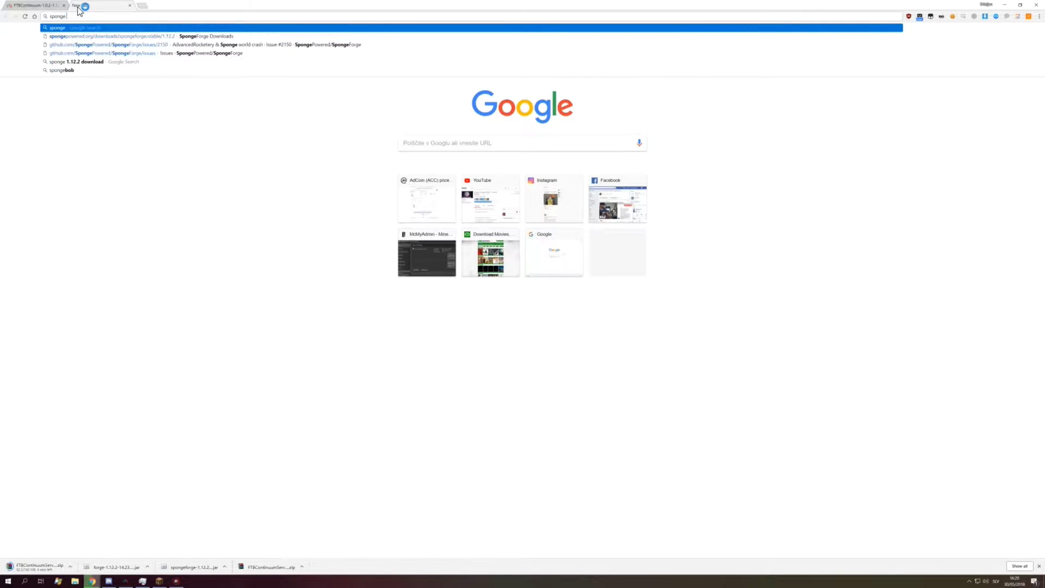
type(" .12.2")
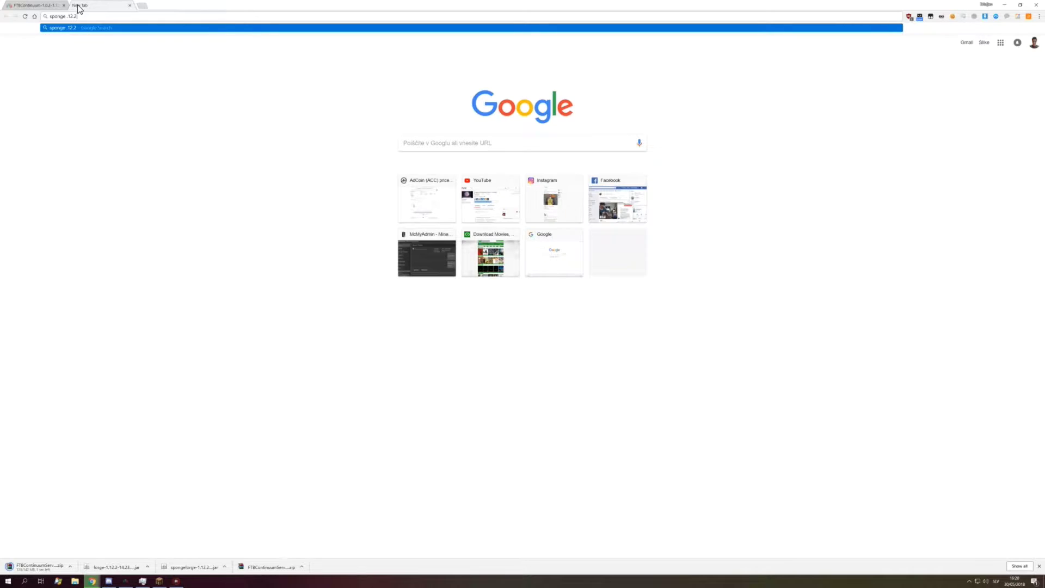
key("BackSpace")
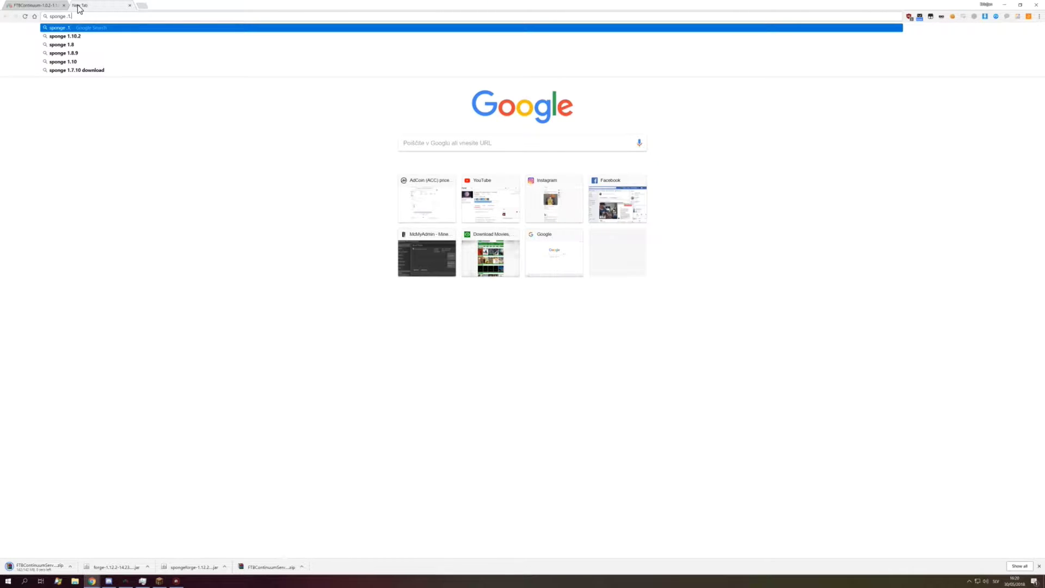
key("Return")
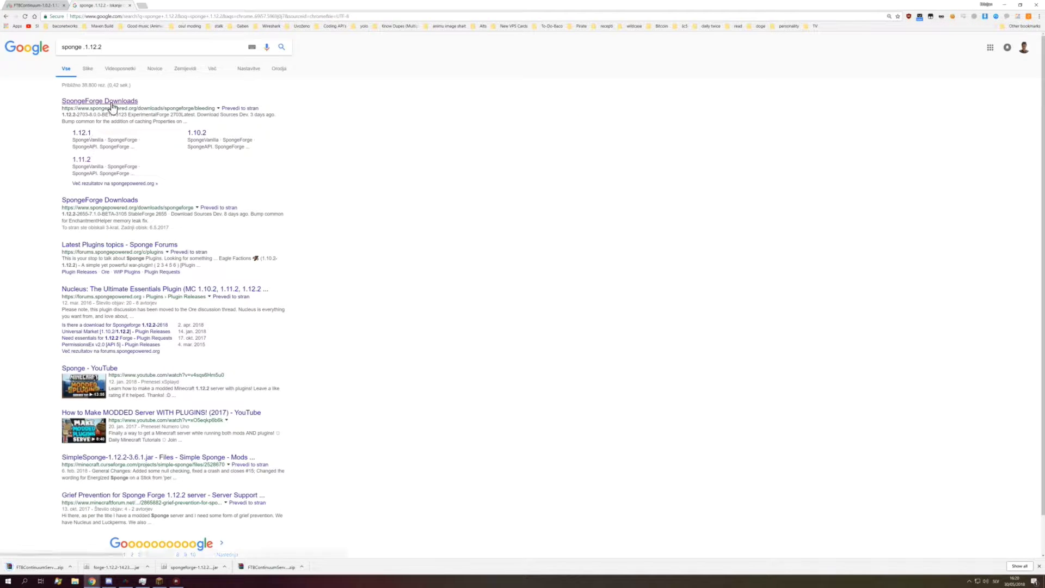
- On the SpongeForge downloads page, switch to stable builds and download build 1.12.2-2705-7.1.0-BETA-3135
left_click(109, 105)
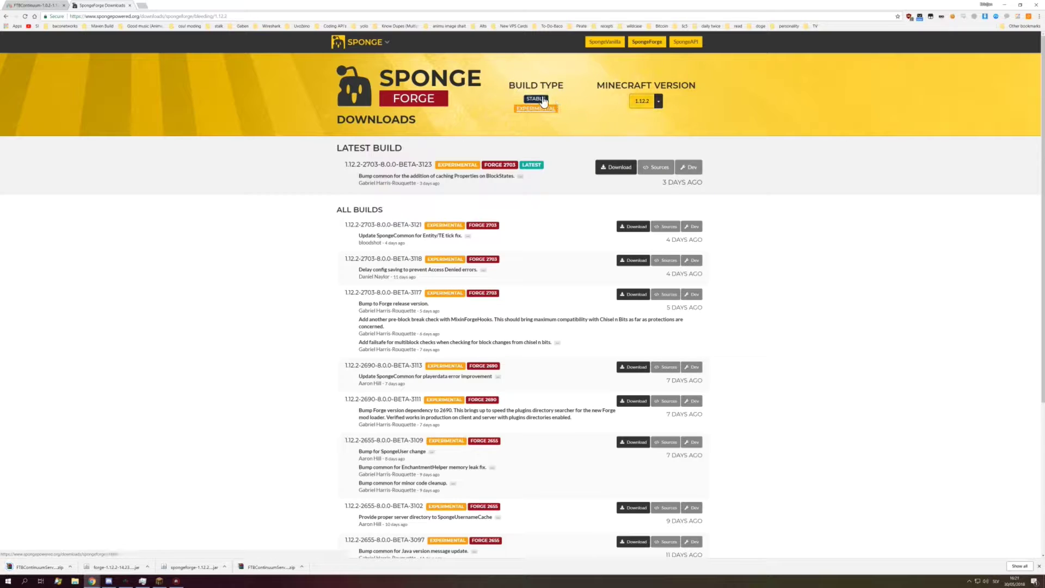
left_click(536, 99)
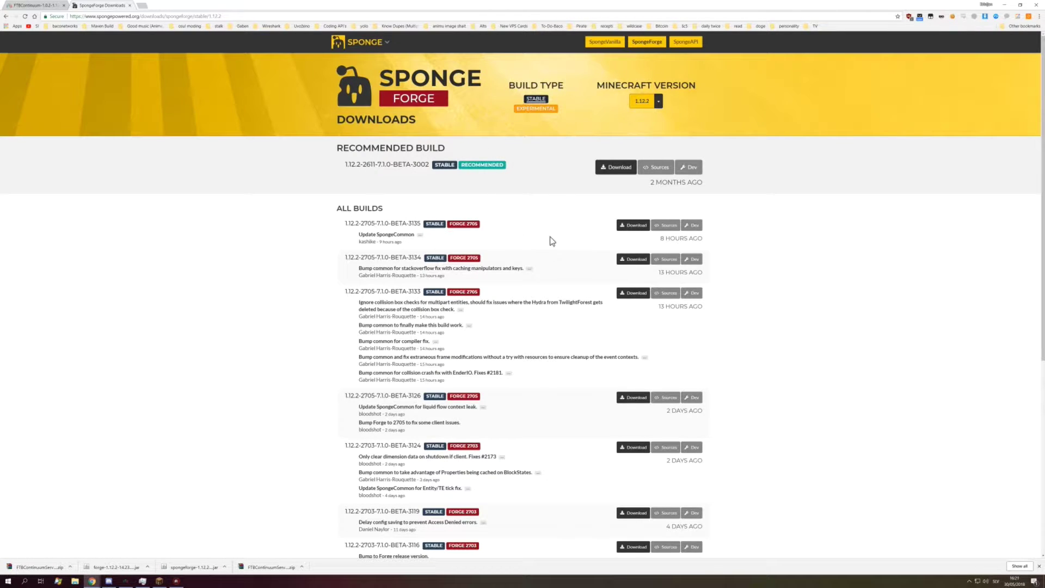
left_click(635, 228)
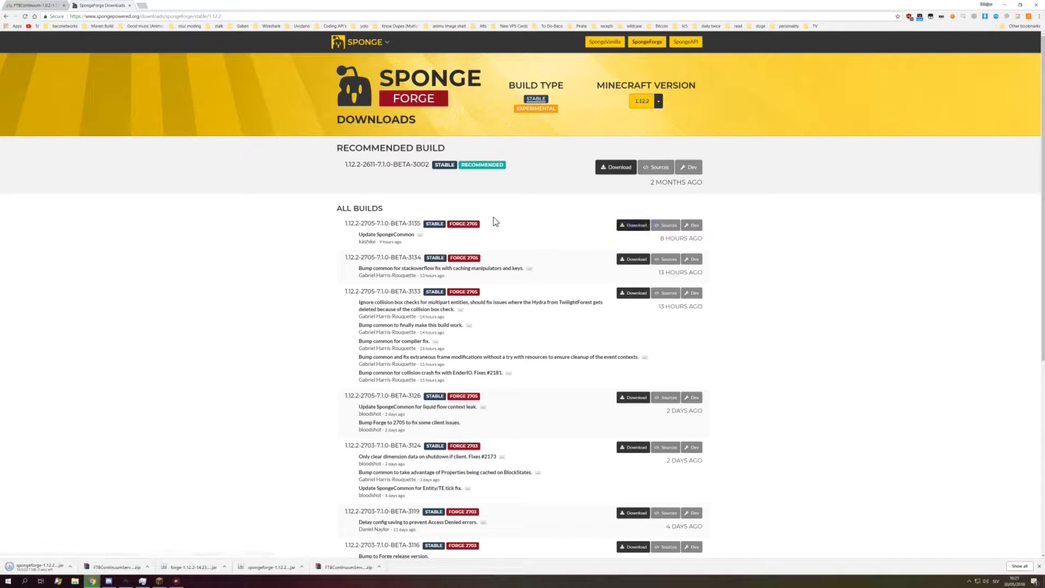
- Shrink the browser window and place the downloaded server pack zip and SpongeForge jar on the desktop
left_click_drag(448, 5, 602, 39)
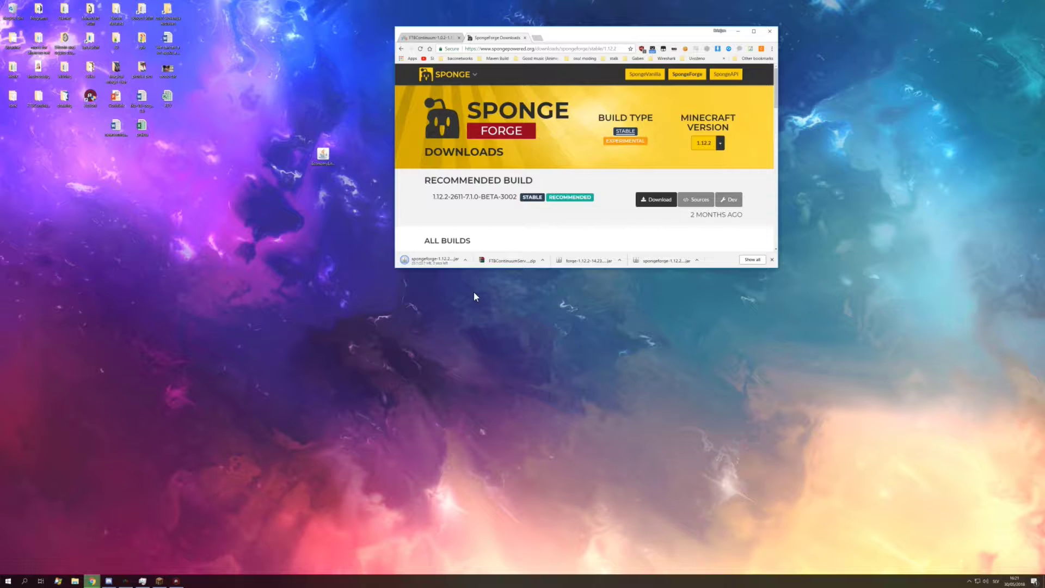
left_click(515, 260)
left_click_drag(433, 260, 297, 312)
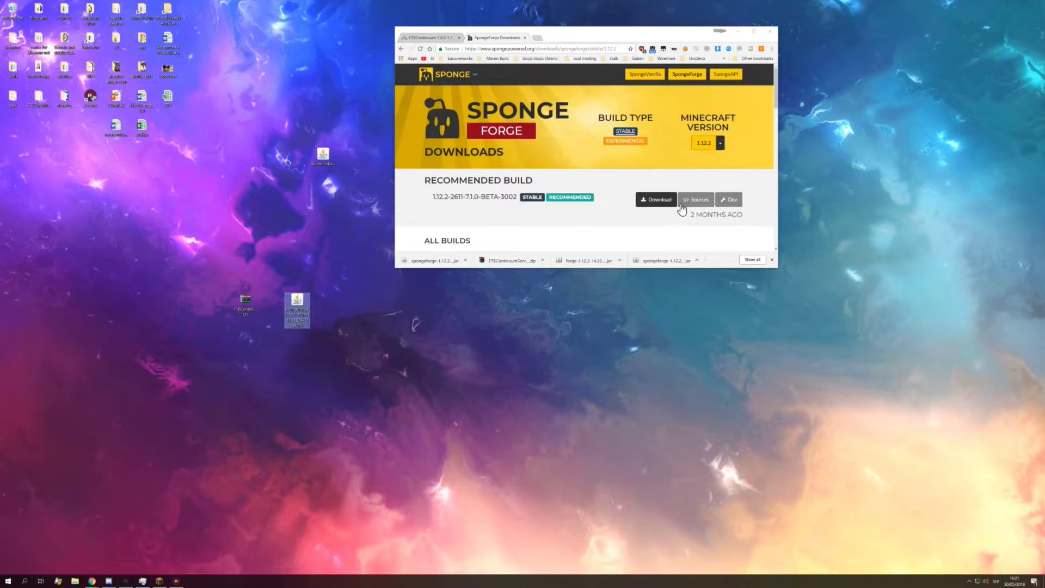
- Follow the Forge 2705 tag of SpongeForge build 3135 and show all Forge versions for Minecraft 1.12.2
scroll(662, 218, "down", 2)
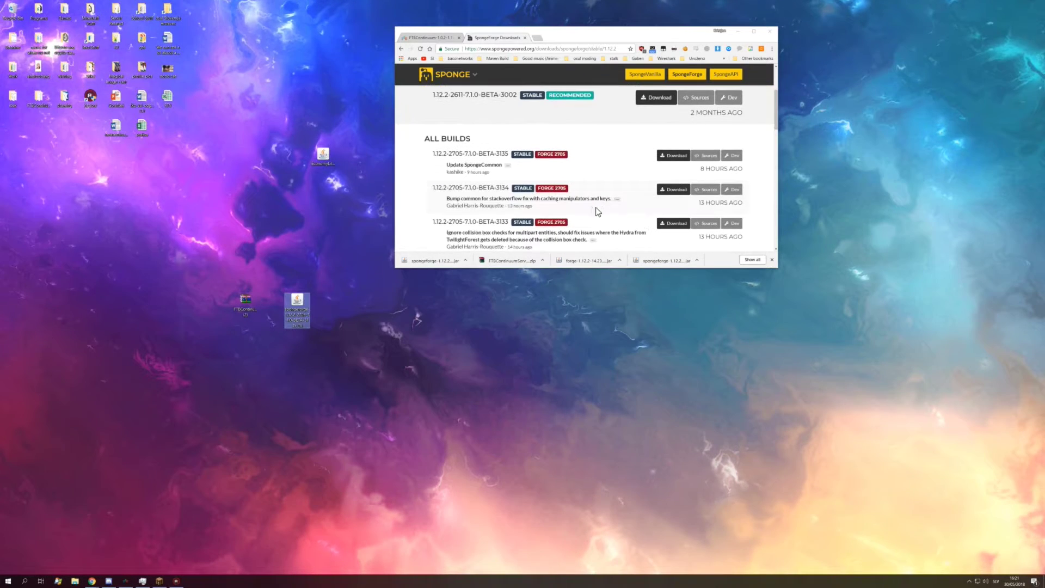
left_click(556, 155)
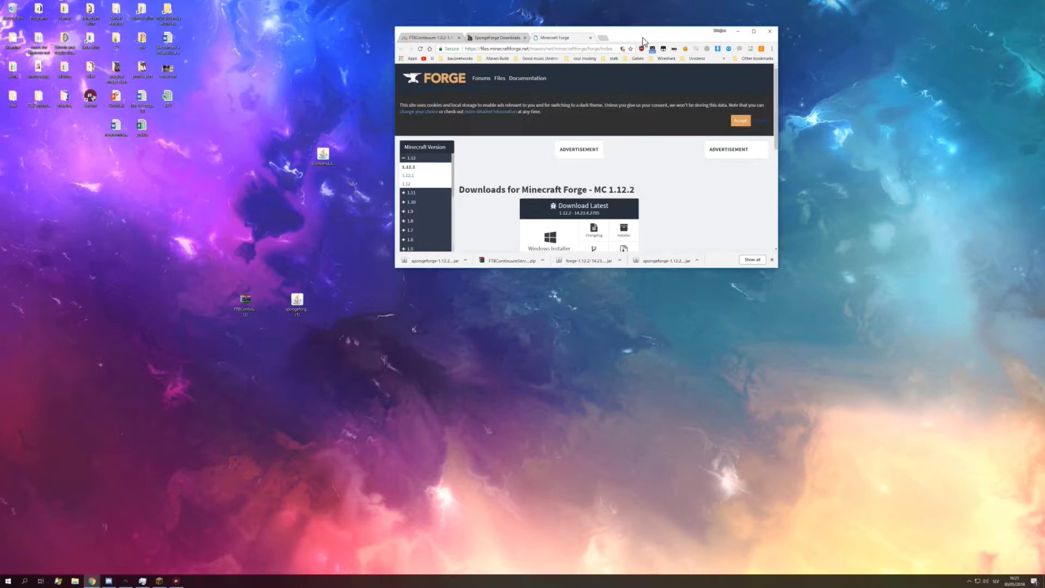
key("super+Up")
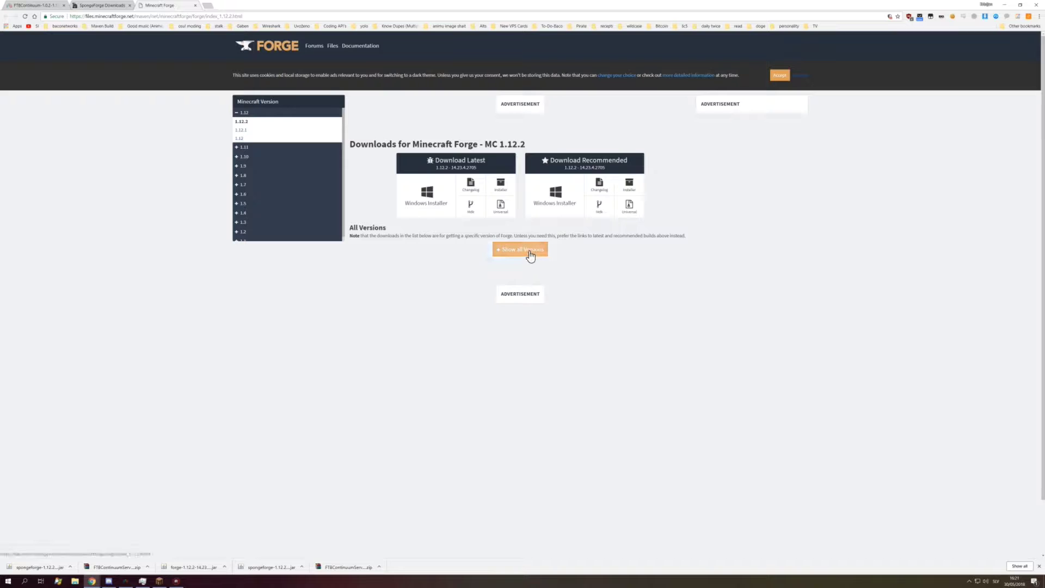
left_click(525, 255)
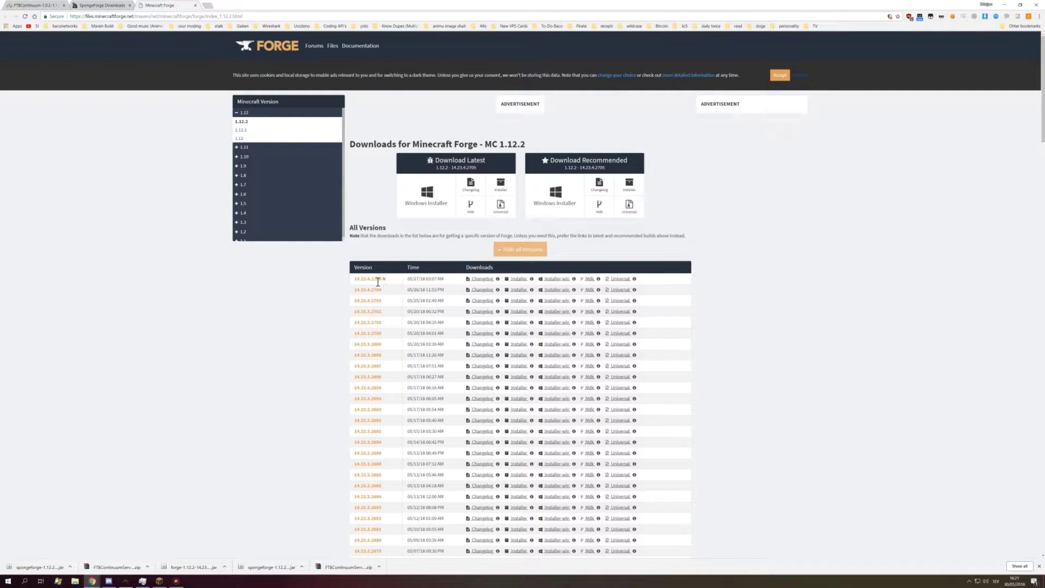
- Download the universal jar of Forge 14.23.4.2705 directly and place it on the desktop beside the other downloads
double_click(378, 280)
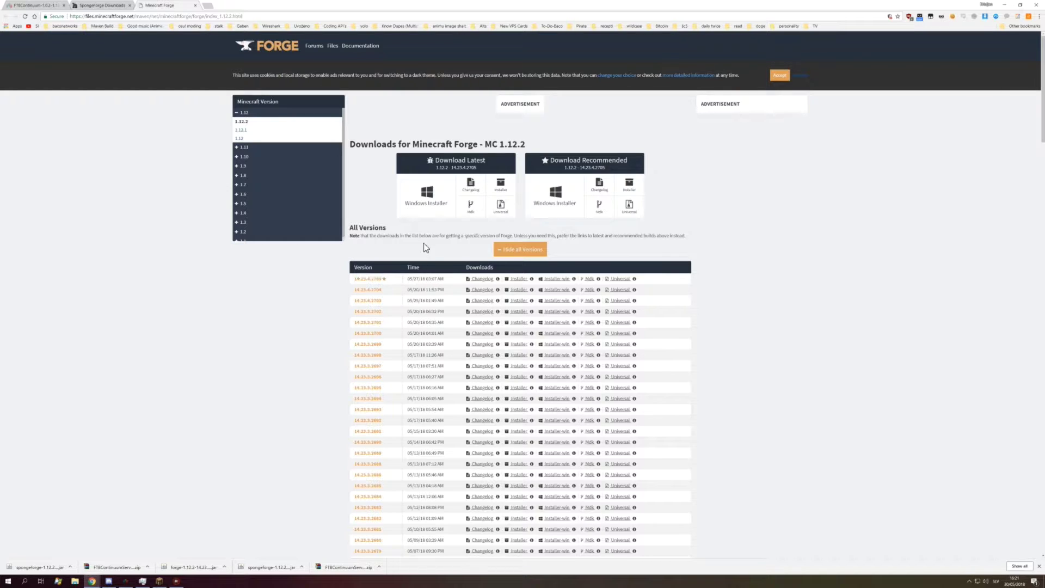
mouse_move(633, 279)
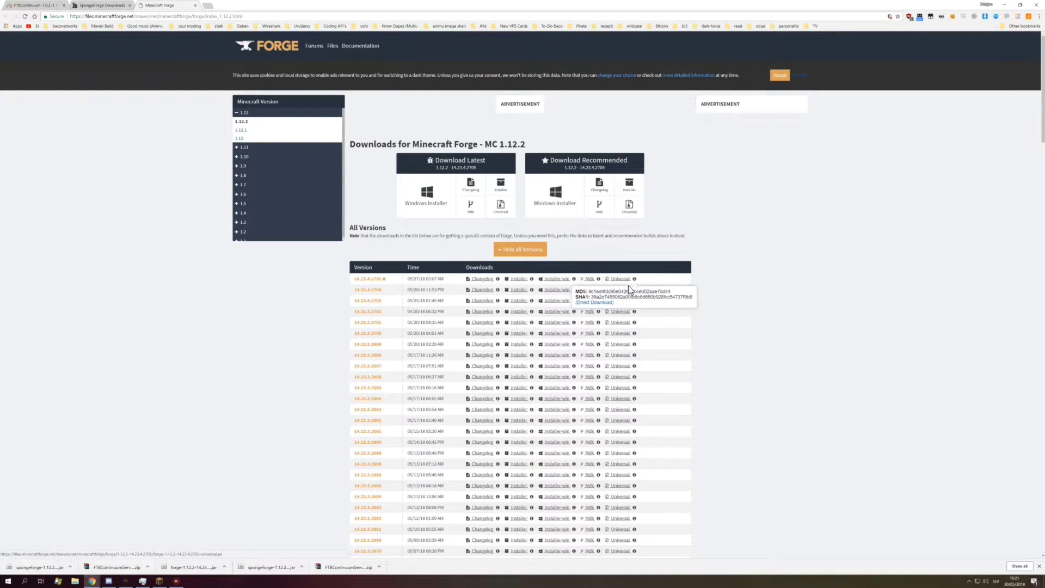
left_click(606, 302)
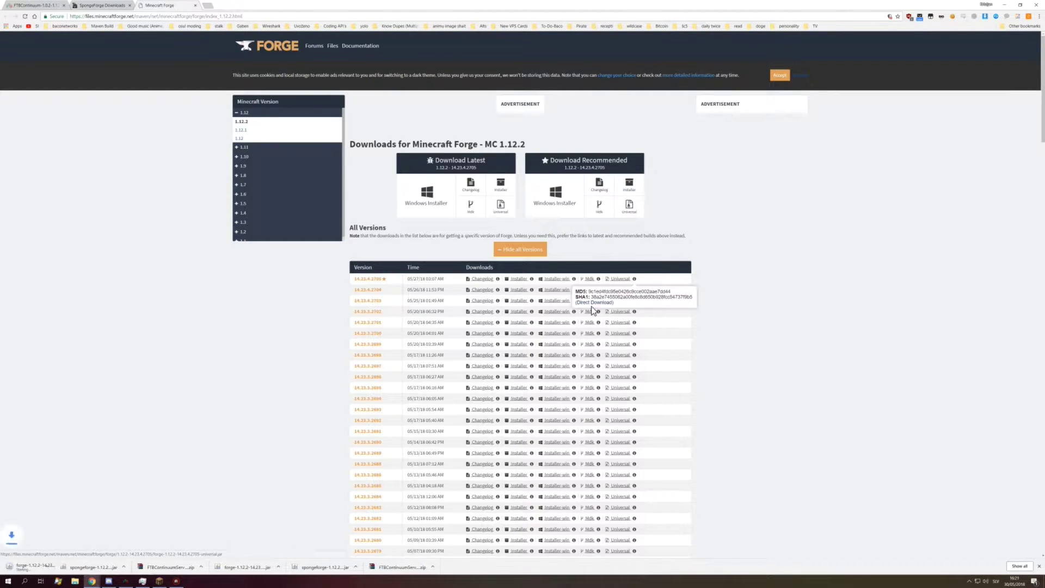
left_click_drag(442, 7, 642, 55)
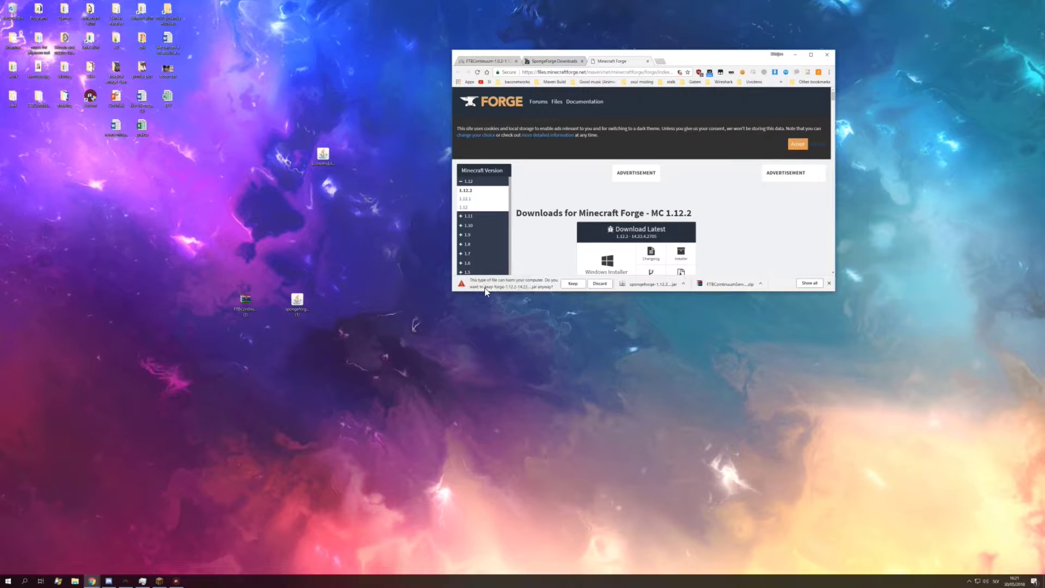
left_click_drag(486, 277, 350, 288)
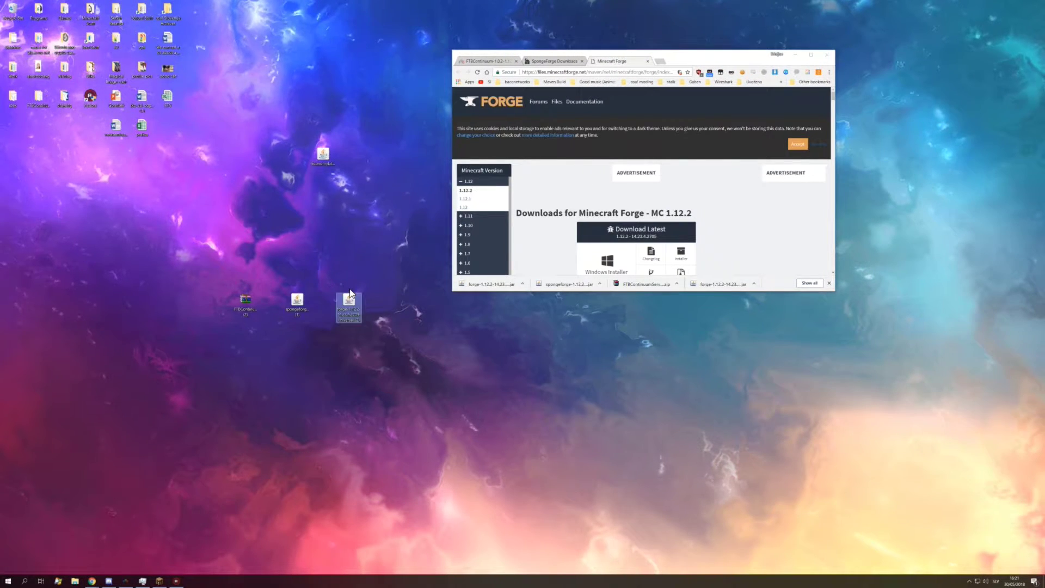
- Extract the FTBContinuumServer_1.0.2 archive into its own folder and run the FTBInstall batch file from it
right_click(231, 301)
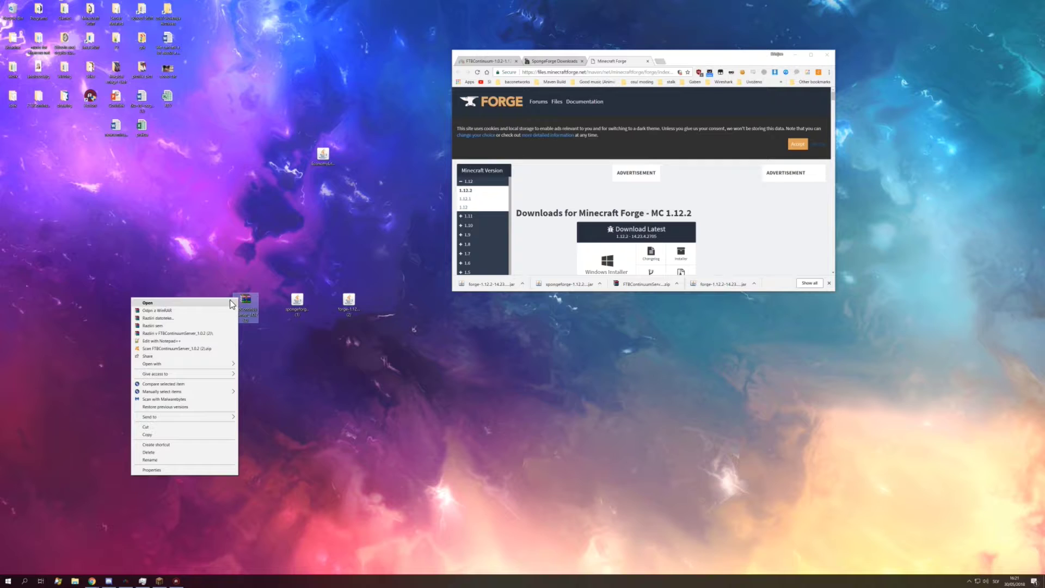
left_click(200, 333)
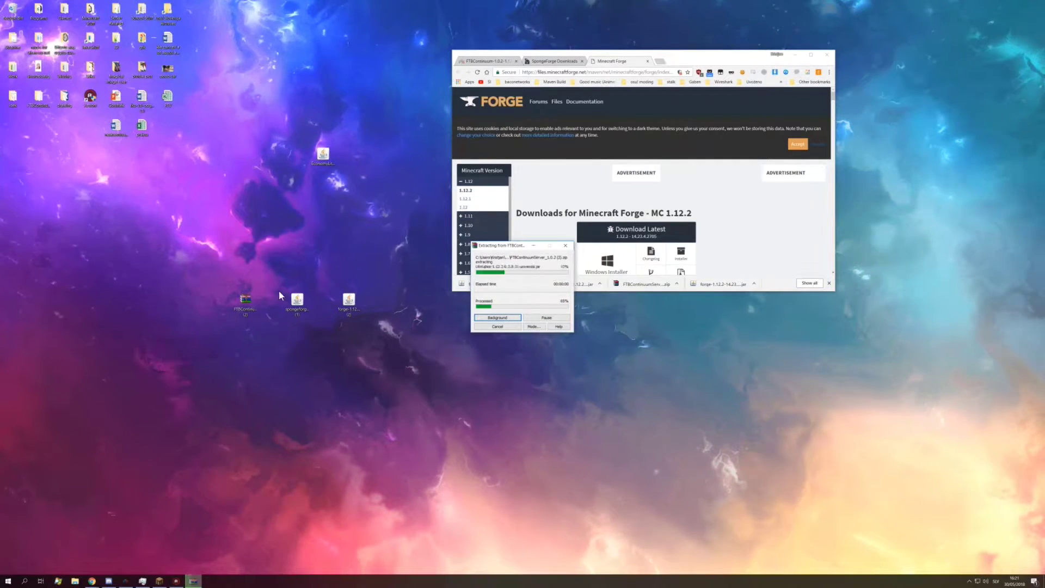
double_click(15, 132)
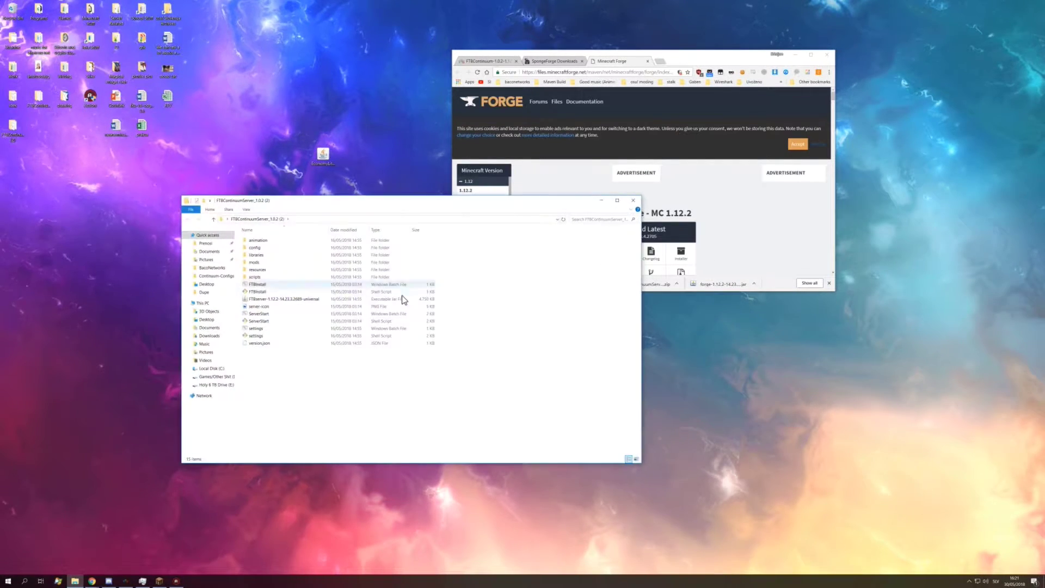
double_click(253, 284)
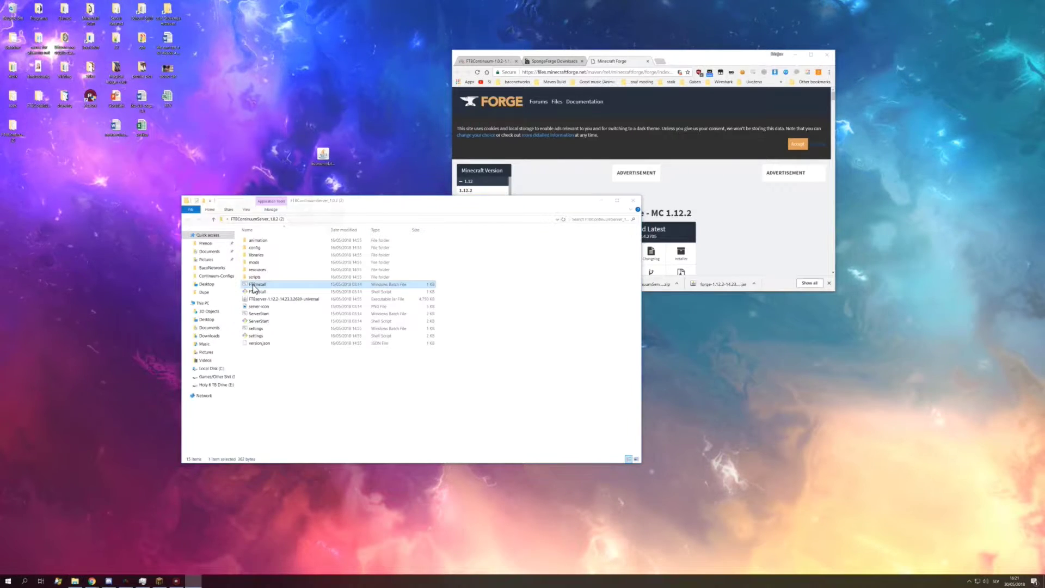
left_click_drag(414, 200, 737, 199)
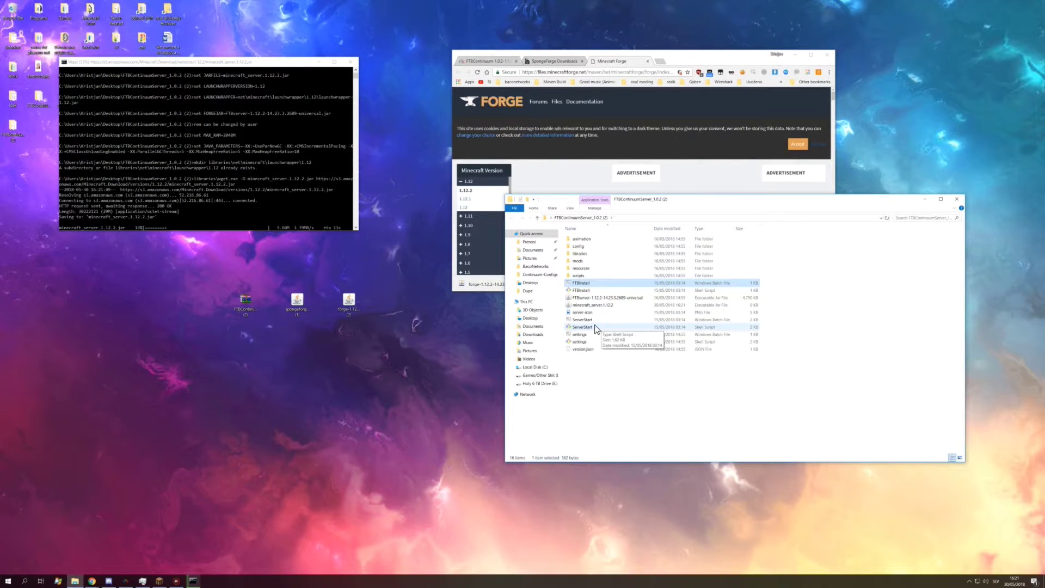
- Move the downloaded Forge universal jar into the server folder and rename it startserver
left_click(352, 320)
left_click_drag(339, 301, 656, 386)
right_click(618, 355)
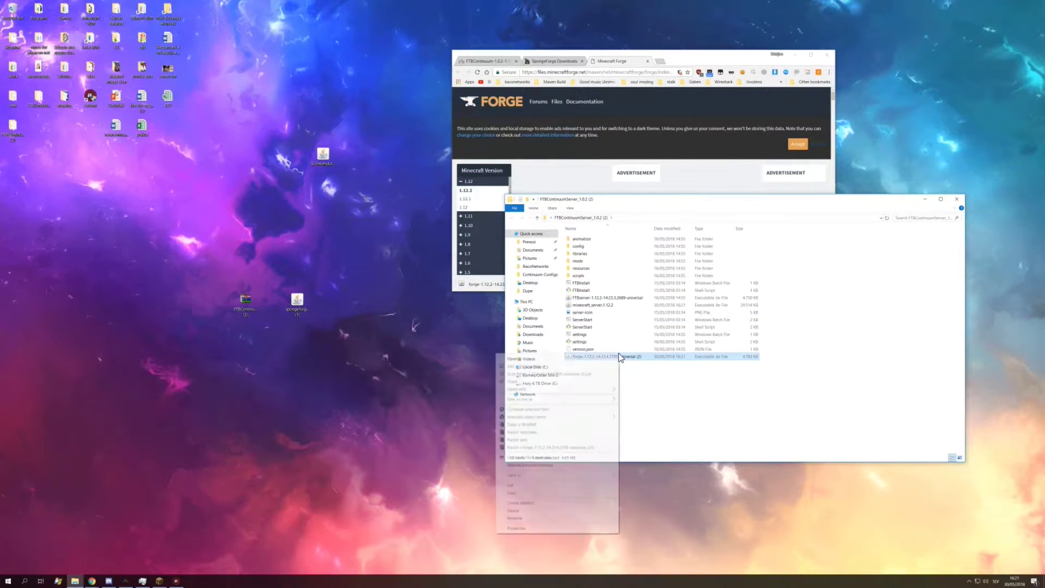
left_click(550, 516)
type("startserg")
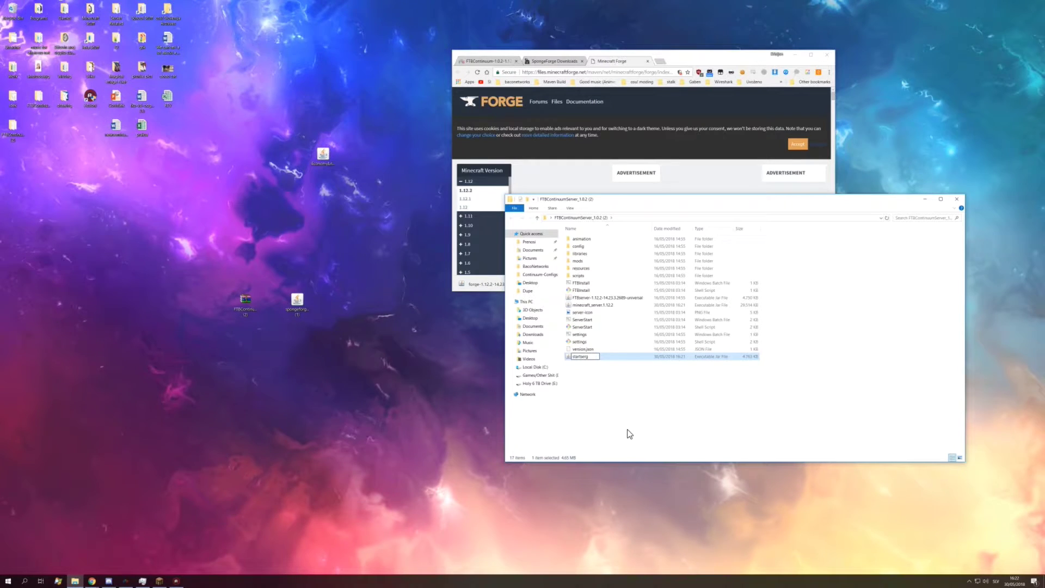
key("BackSpace")
type("ver")
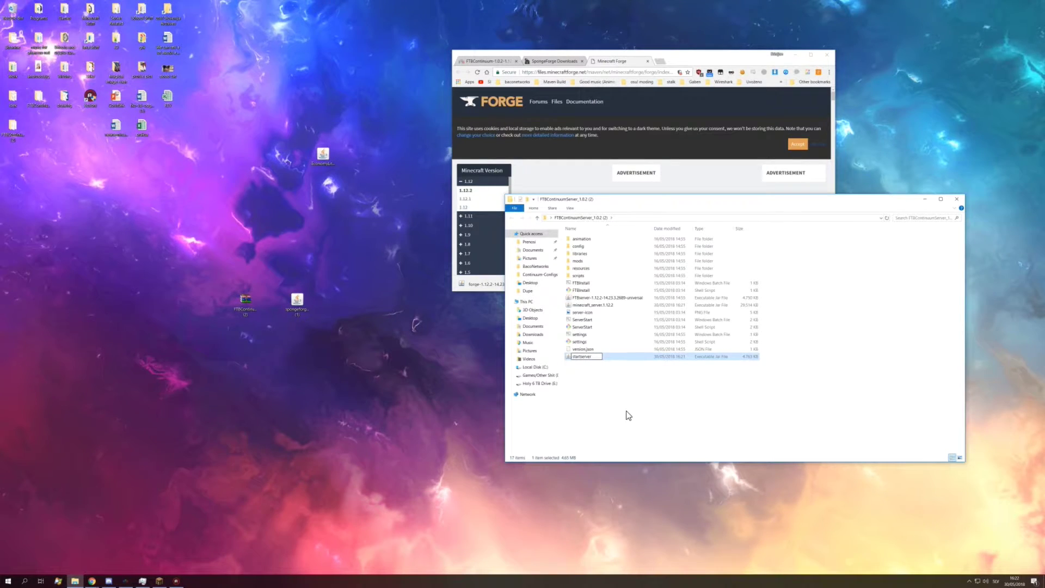
left_click(626, 417)
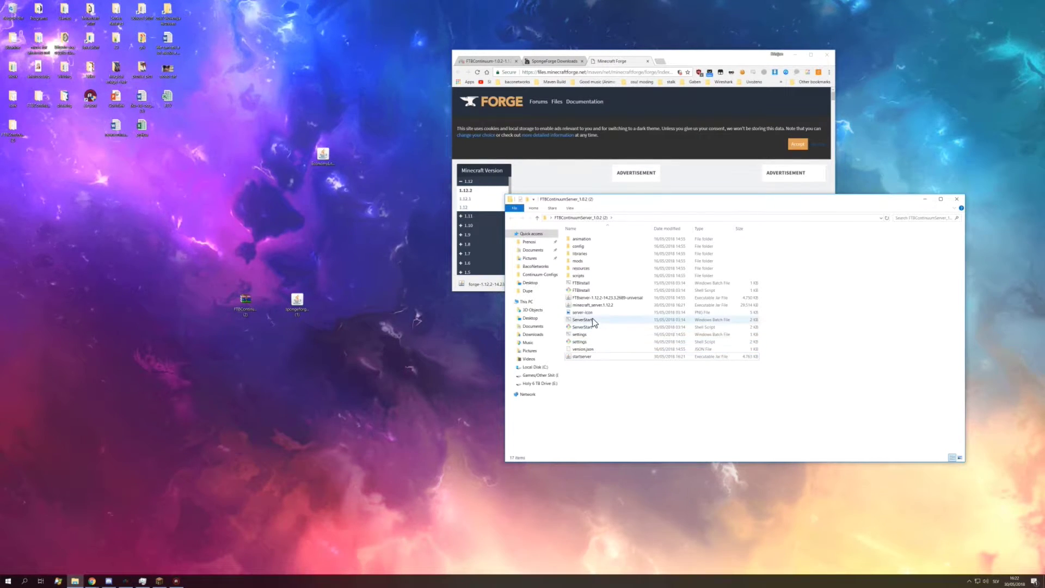
- Open the ServerStart batch file in Notepad++ and replace %FORGEJAR% in the :startserver launch command with startserver.jar
right_click(593, 321)
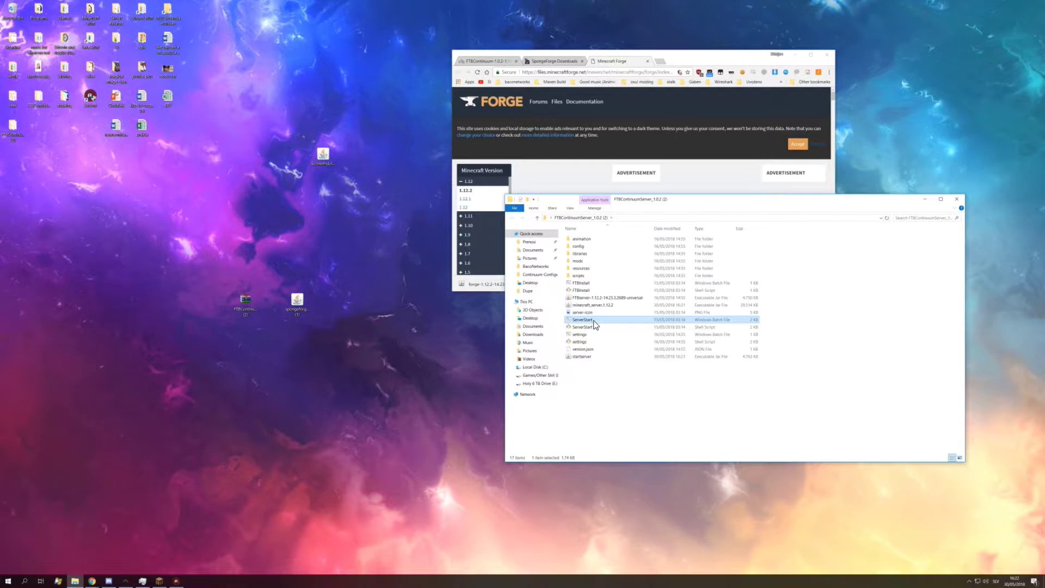
left_click(533, 356)
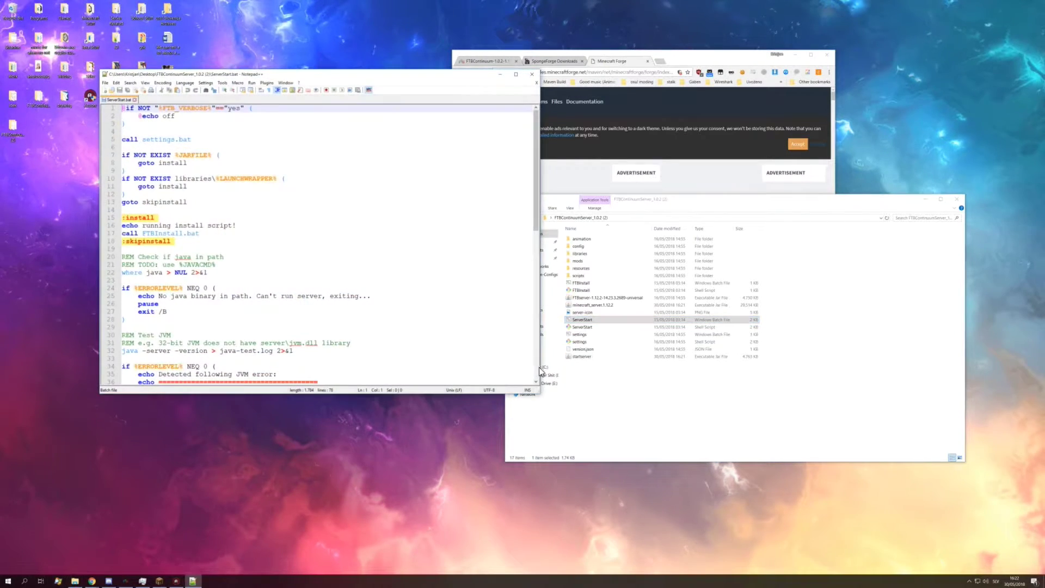
scroll(365, 297, "down", 10)
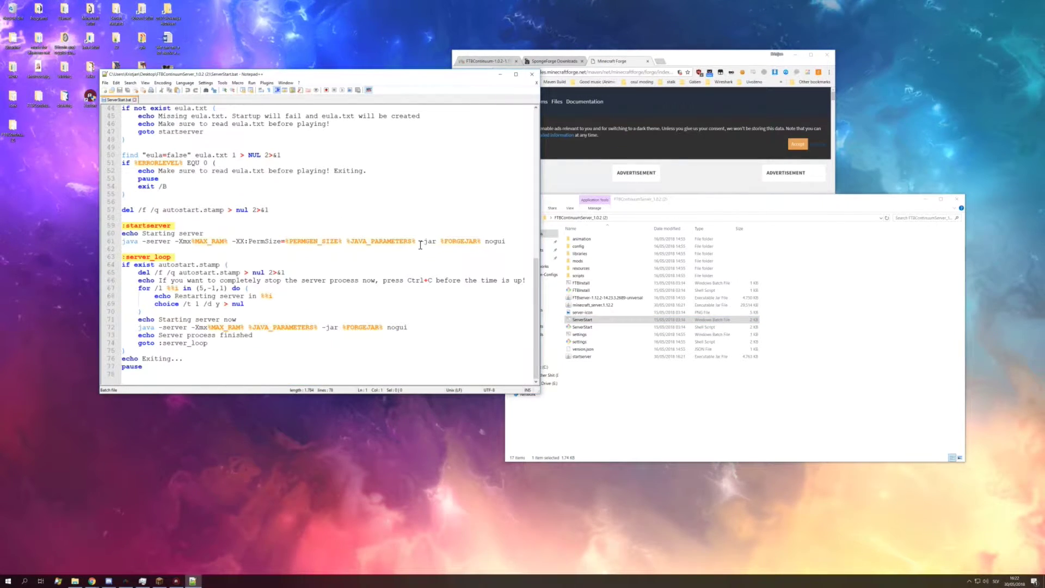
left_click(448, 242)
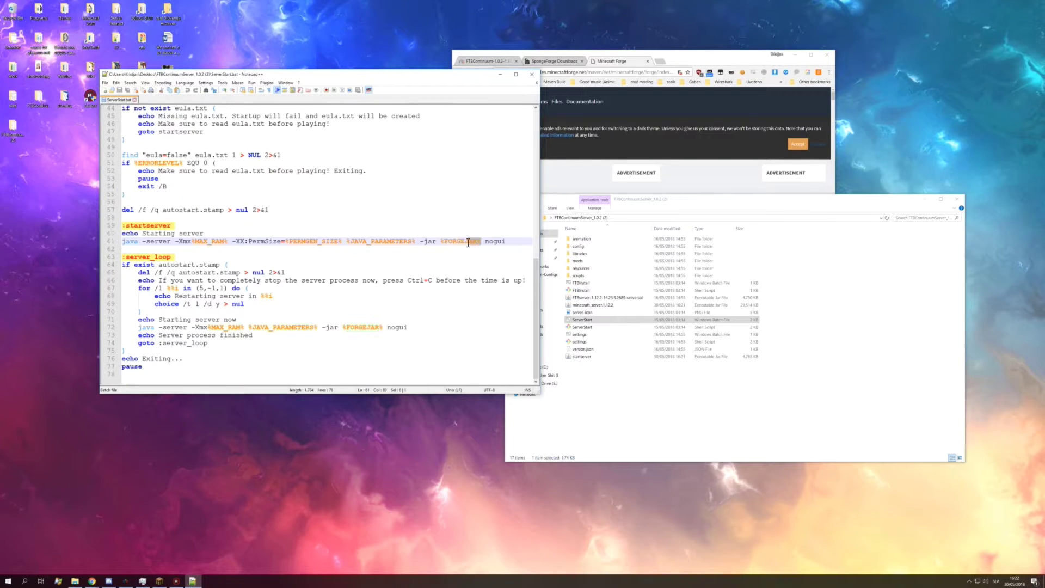
type("start")
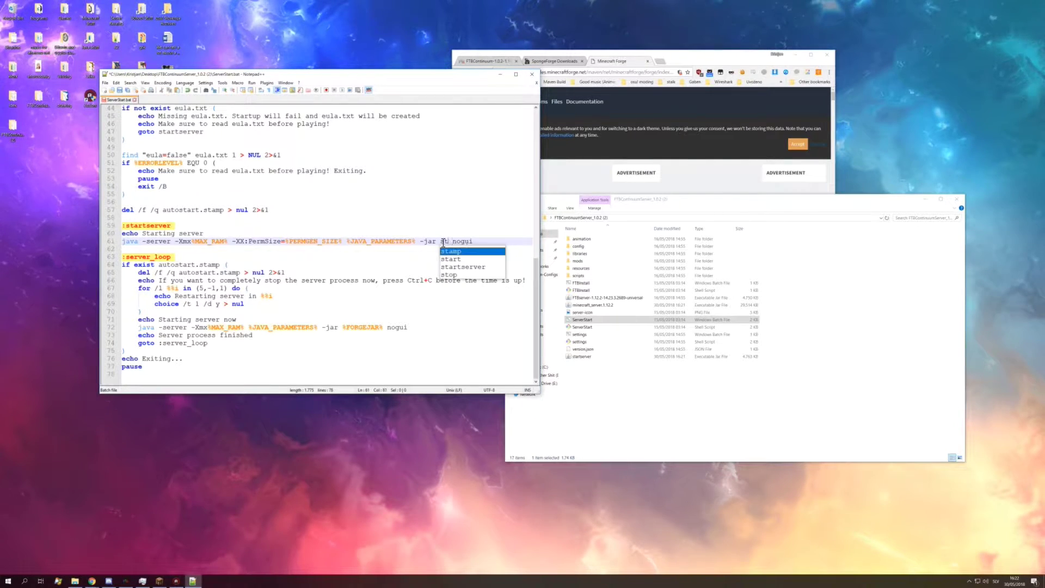
type("server.j")
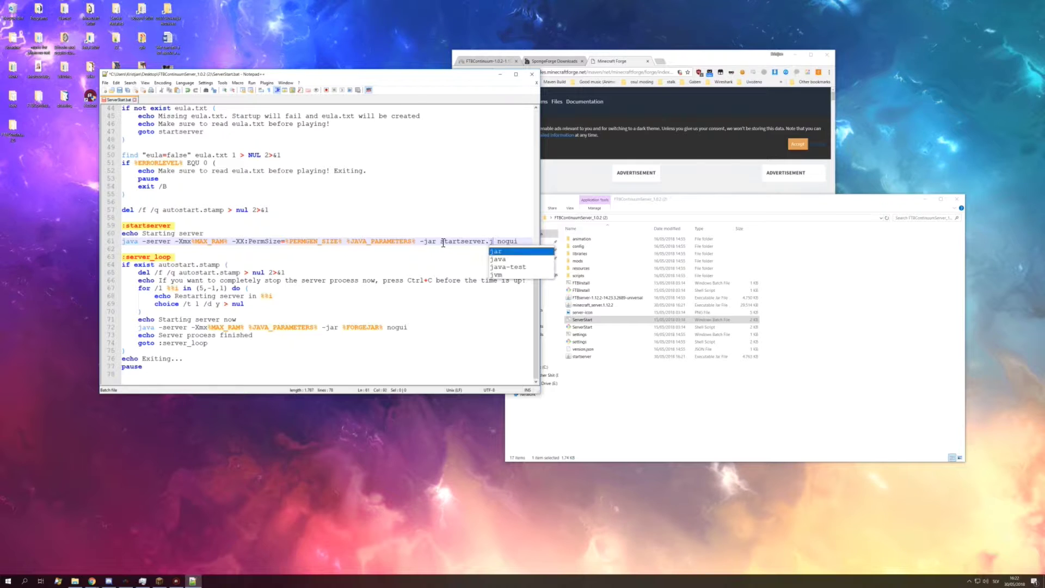
type("ar")
- Copy startserver.jar over %FORGEJAR% in the :server_loop launch command, then save and close the batch file
left_click_drag(507, 242, 442, 242)
key("ctrl+c")
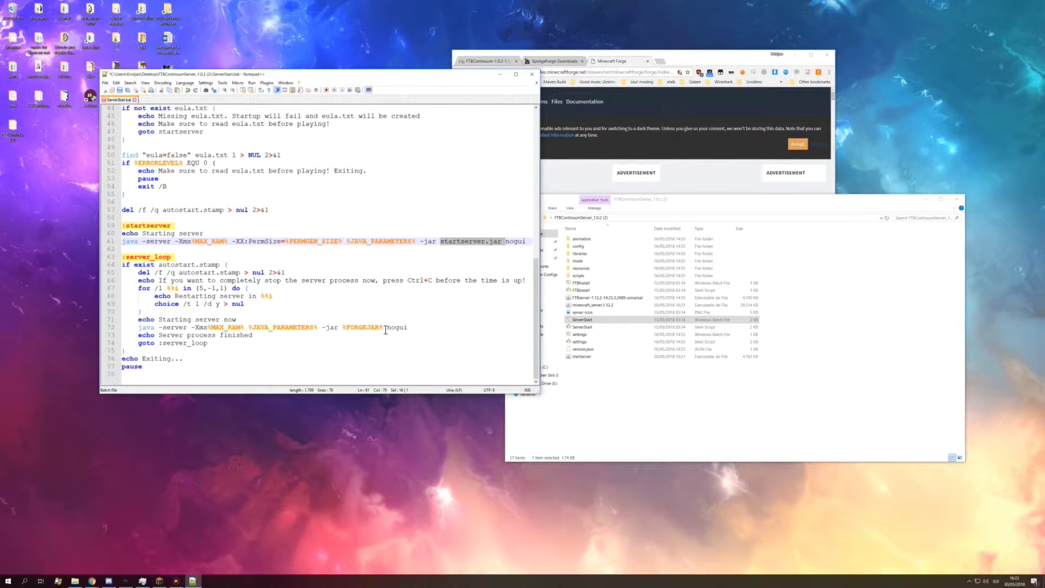
left_click_drag(385, 328, 343, 328)
key("ctrl+v")
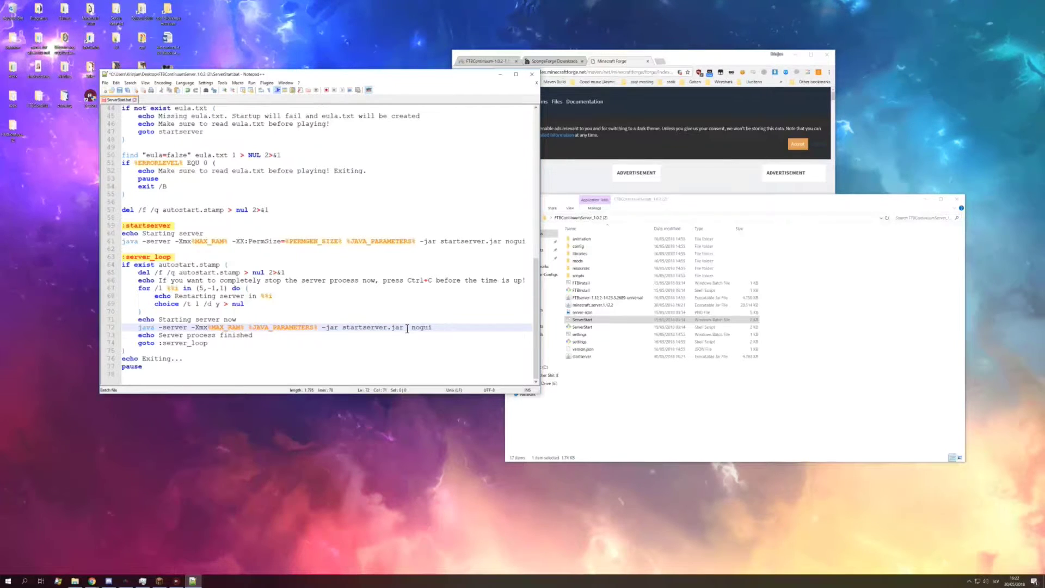
left_click(532, 76)
- Move the SpongeForge jar from the desktop into the server's mods folder and return to the server folder
left_click(623, 260)
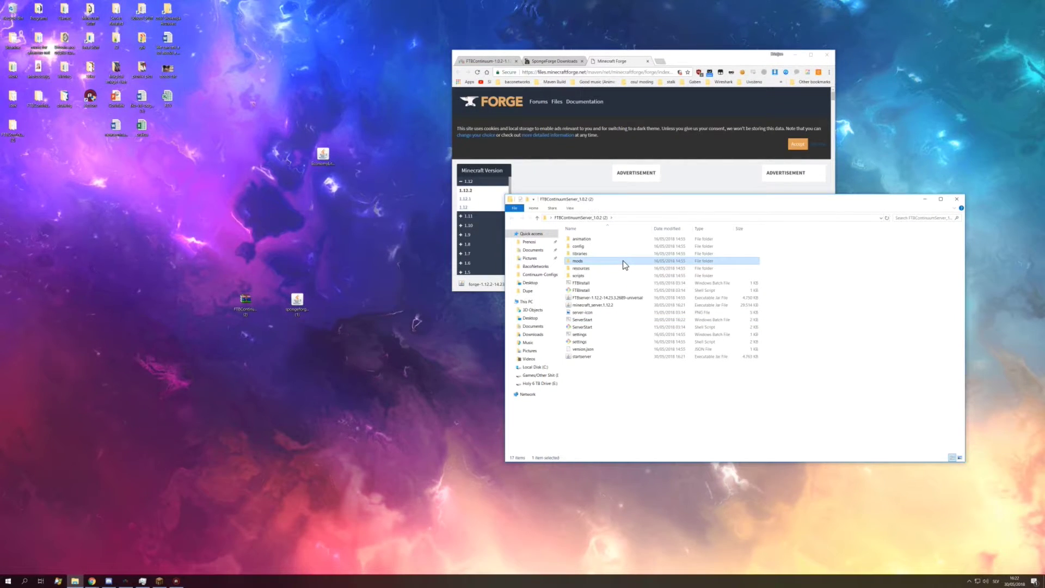
double_click(623, 260)
left_click(288, 306)
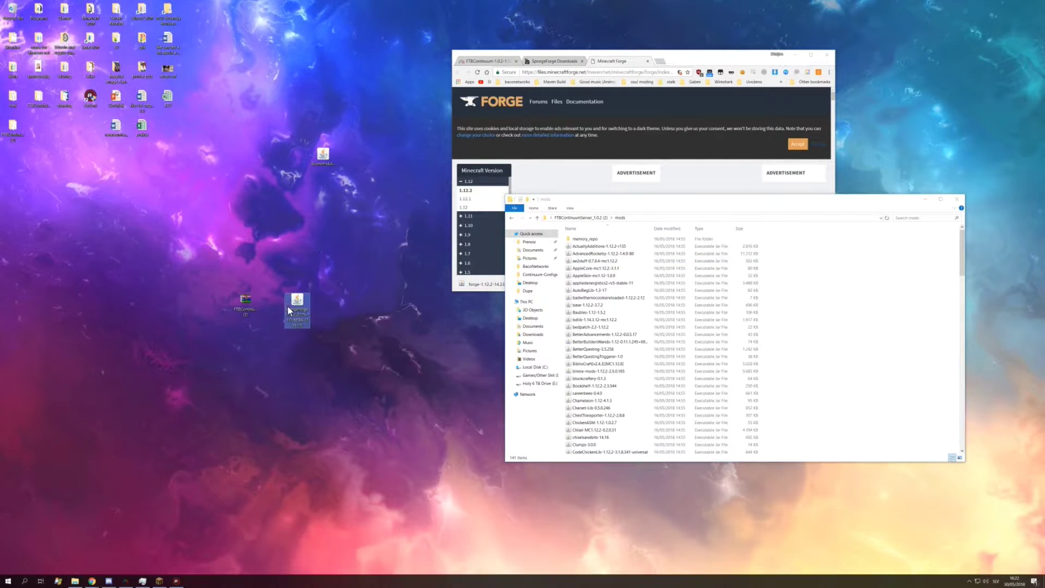
left_click_drag(288, 306, 818, 315)
key("alt+Left")
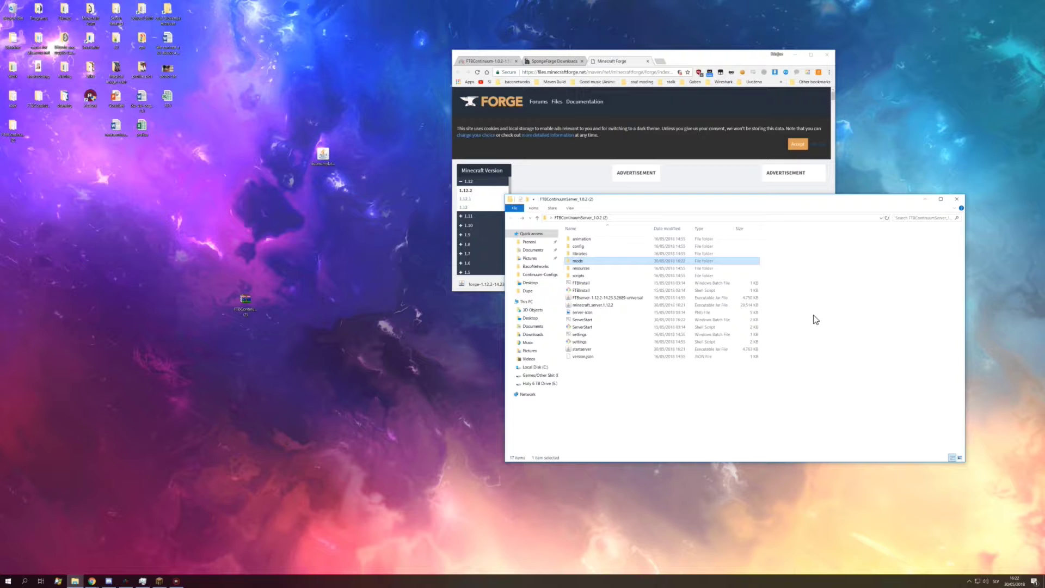
- Run the ServerStart batch file and dismiss its console, moving the server archive in among the desktop's other icons meanwhile
left_click(610, 320)
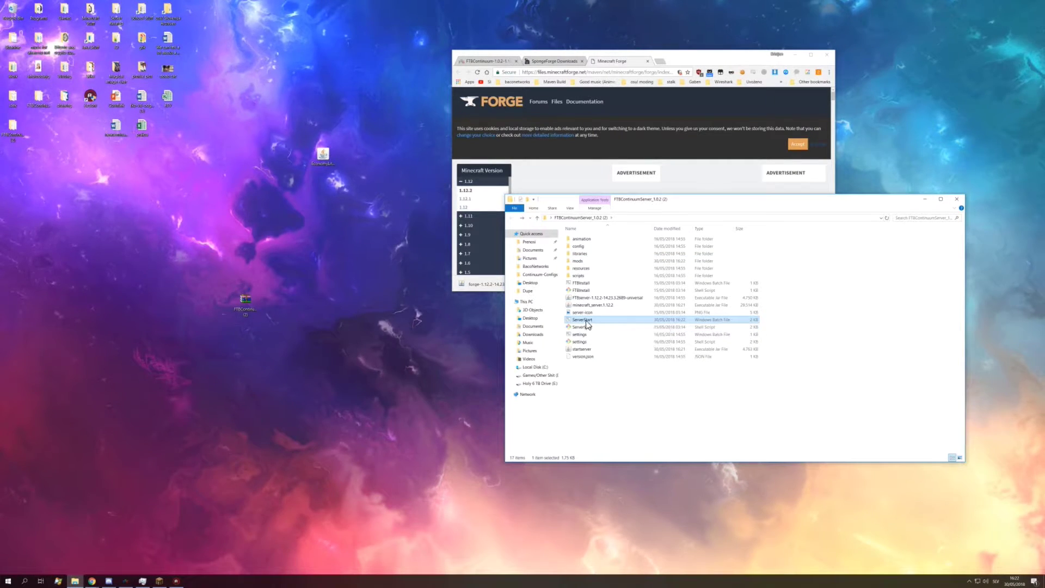
double_click(586, 321)
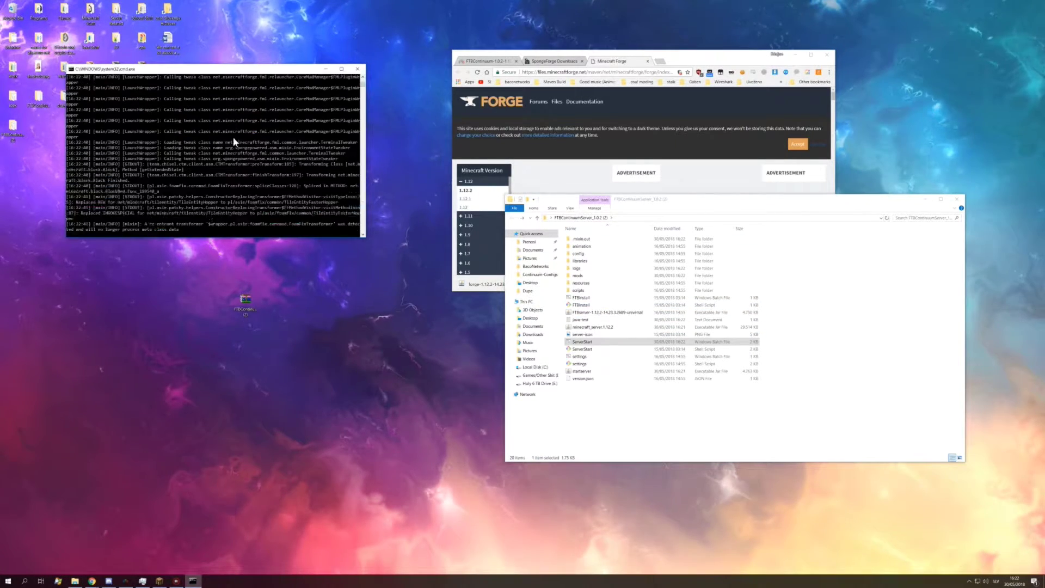
left_click_drag(166, 278, 34, 131)
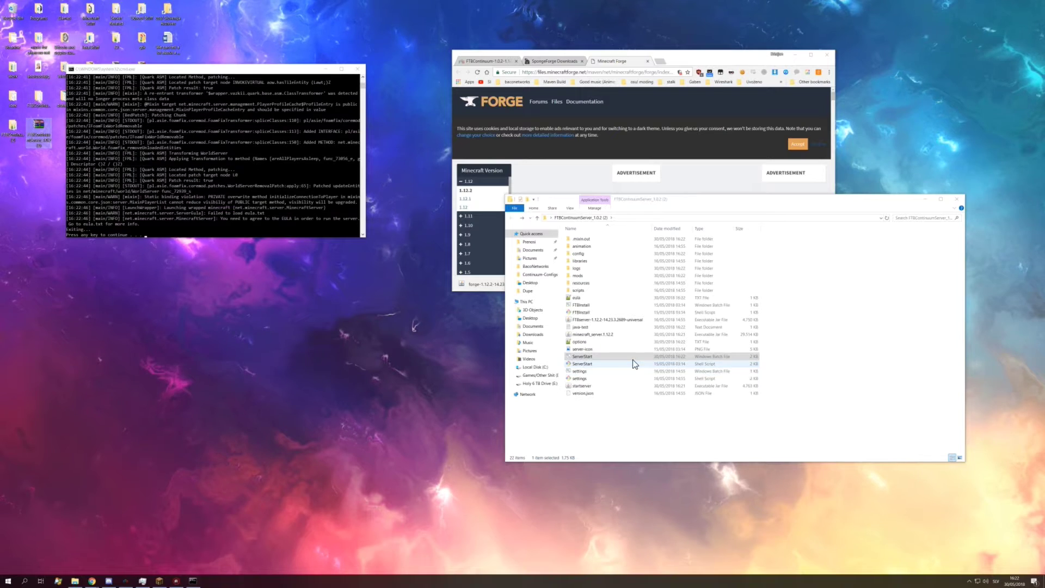
key("Return")
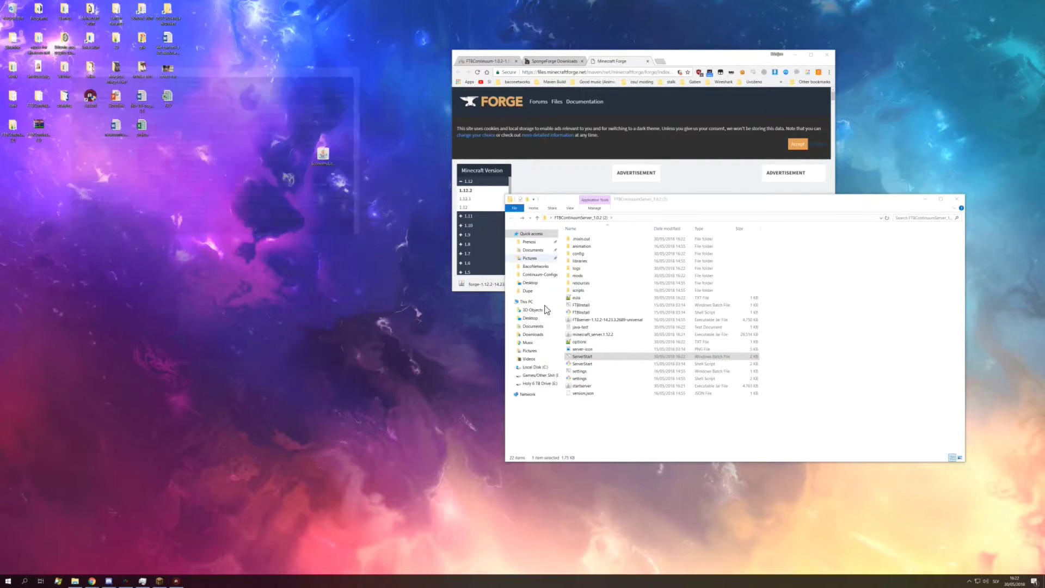
- Open the eula text file, set eula=true, and save and close it
double_click(576, 298)
left_click(155, 125)
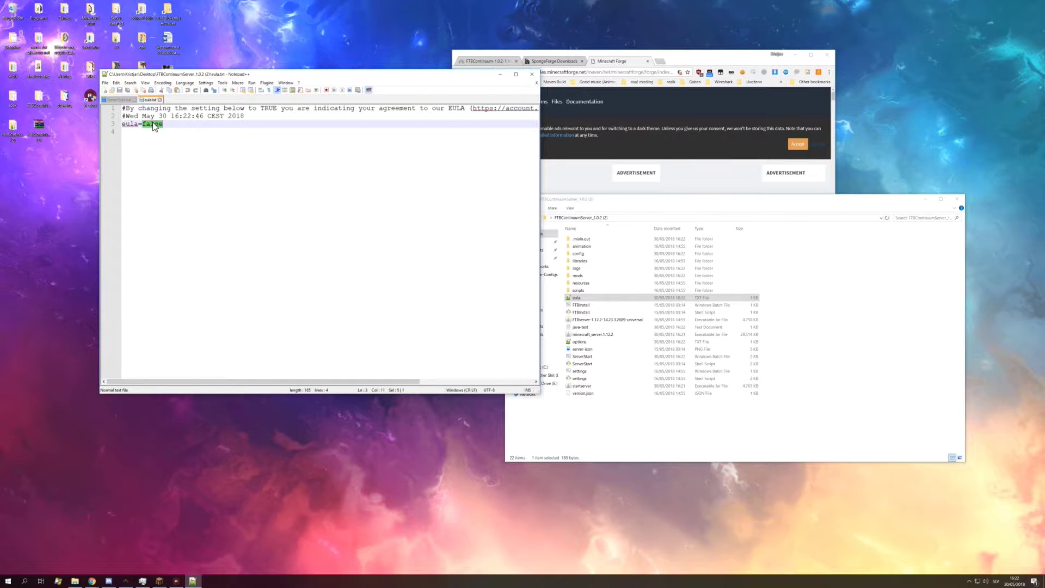
type("tru")
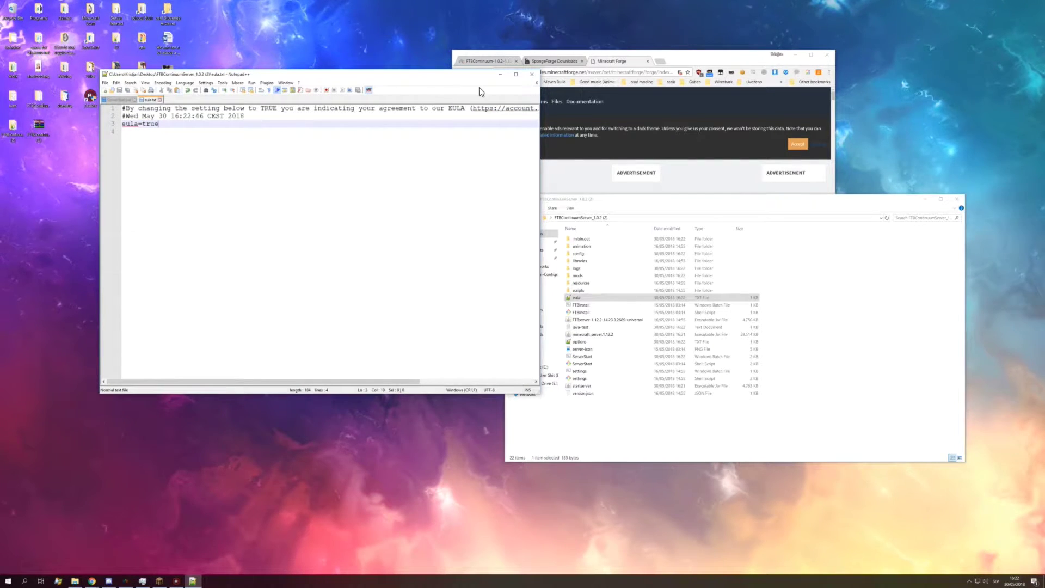
left_click(531, 74)
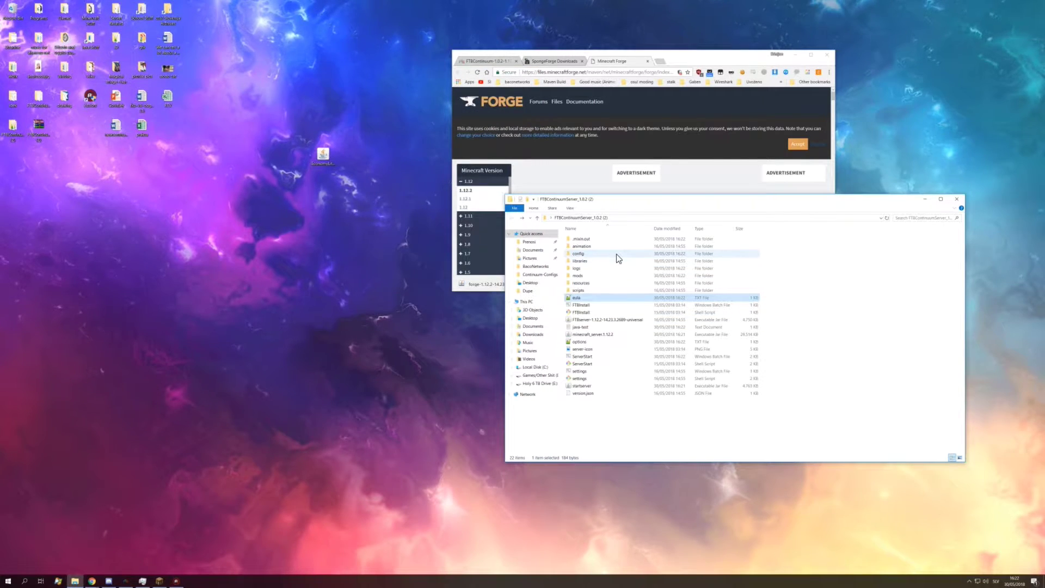
- Open global.conf from the config/sponge folder in Notepad++, maximize the editor and go to the general section
double_click(616, 254)
type("sponge")
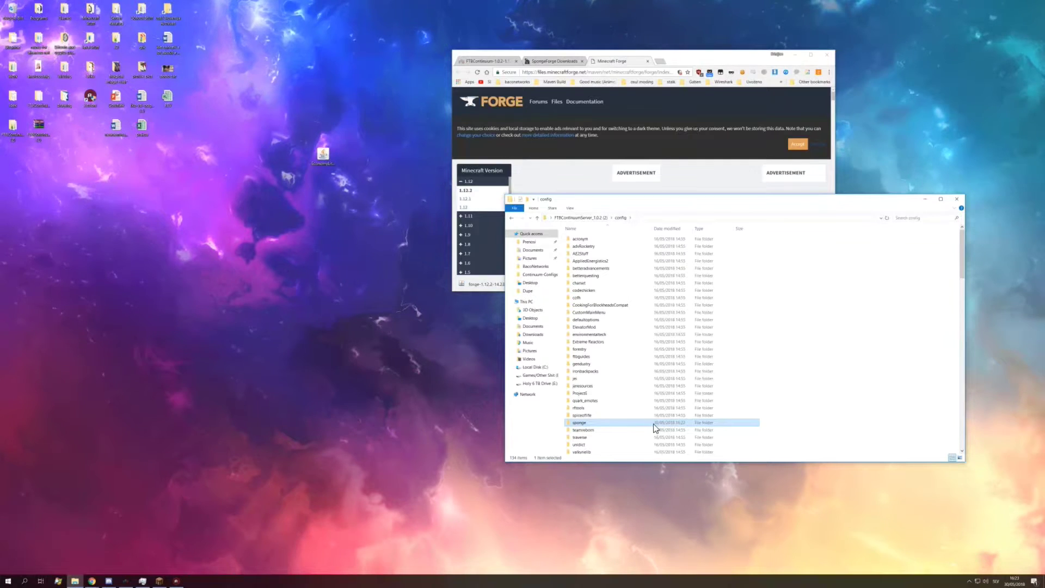
double_click(654, 424)
right_click(599, 238)
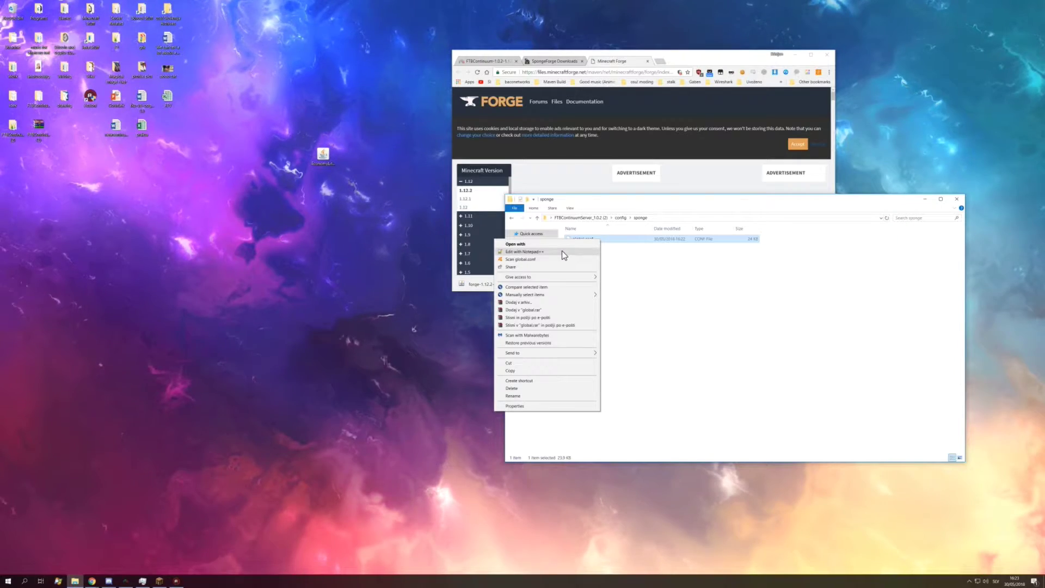
left_click(562, 252)
left_click_drag(423, 74, 431, 2)
scroll(416, 337, "down", 20)
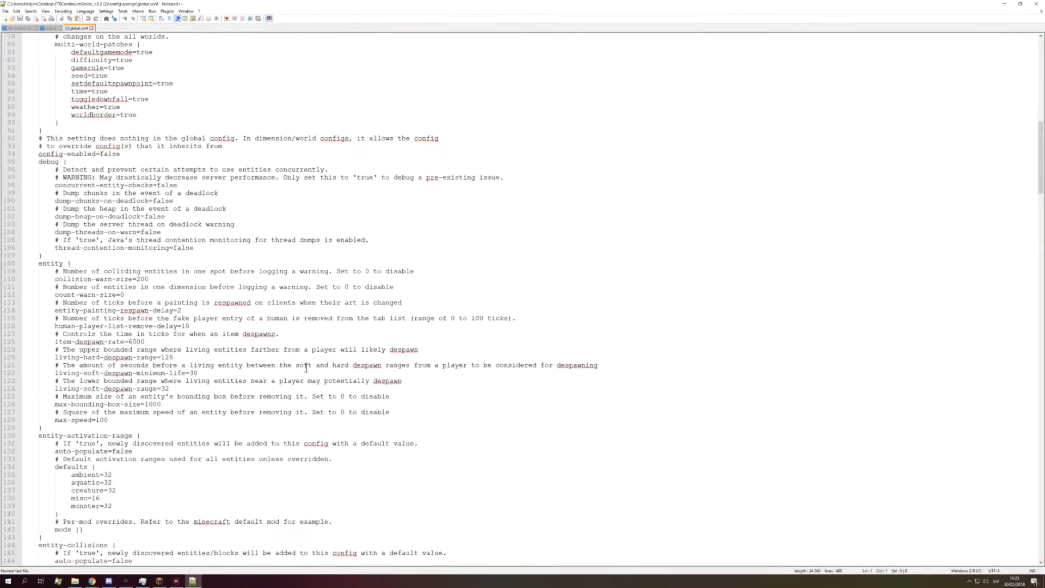
scroll(236, 418, "down", 15)
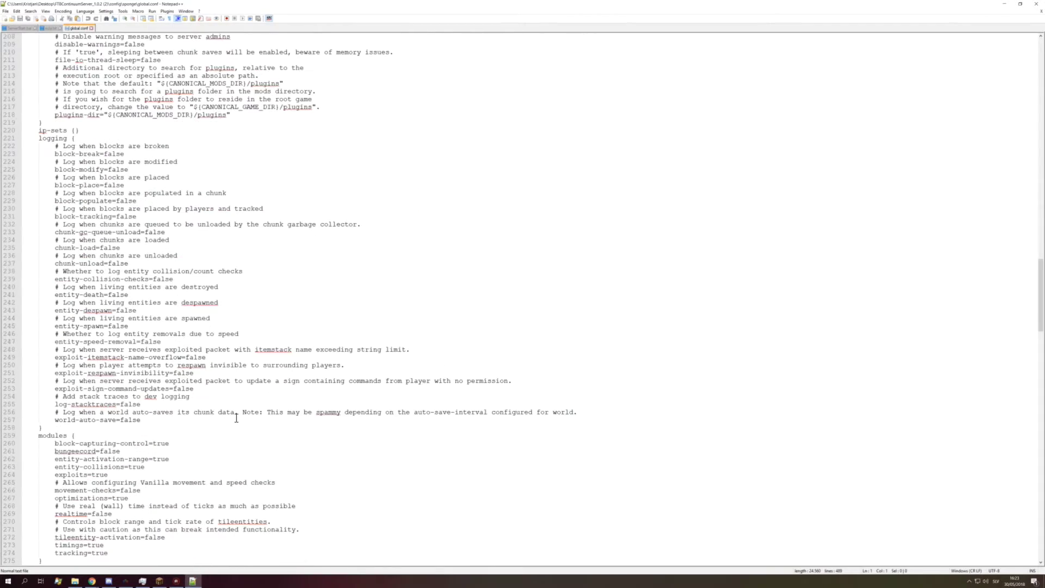
scroll(155, 422, "up", 9)
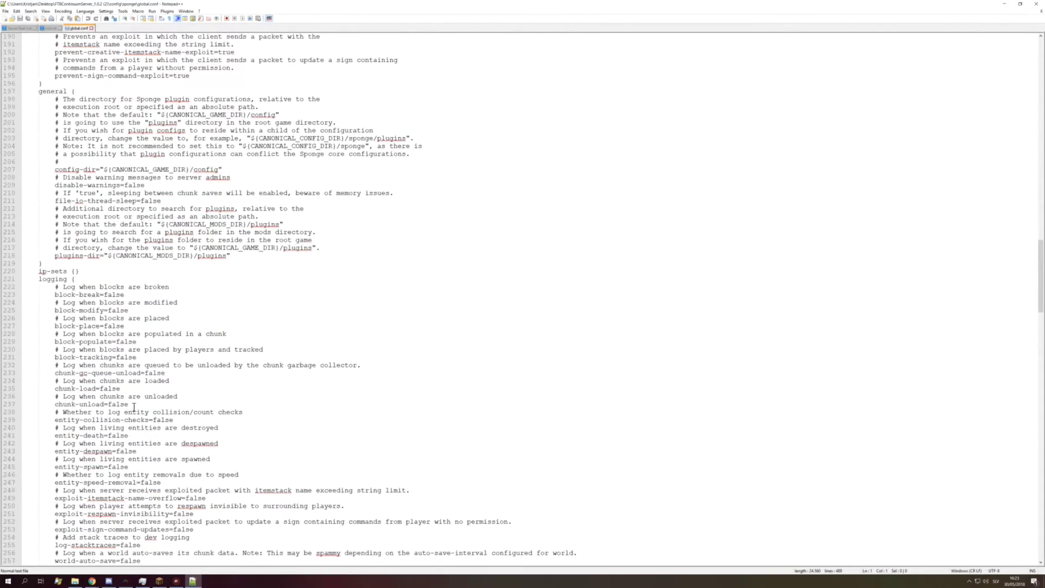
scroll(56, 220, "up", 2)
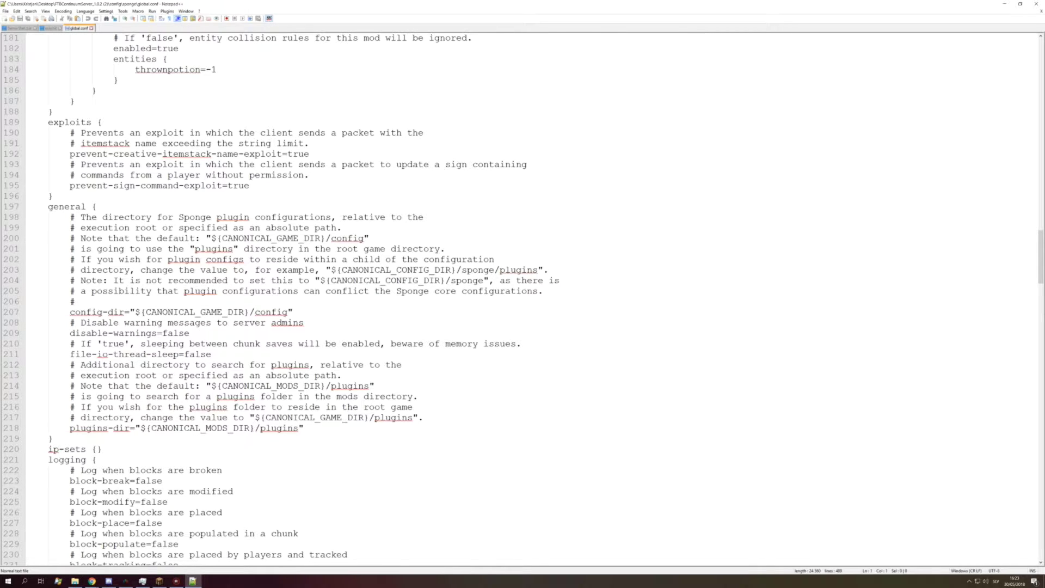
key("alt+Tab")
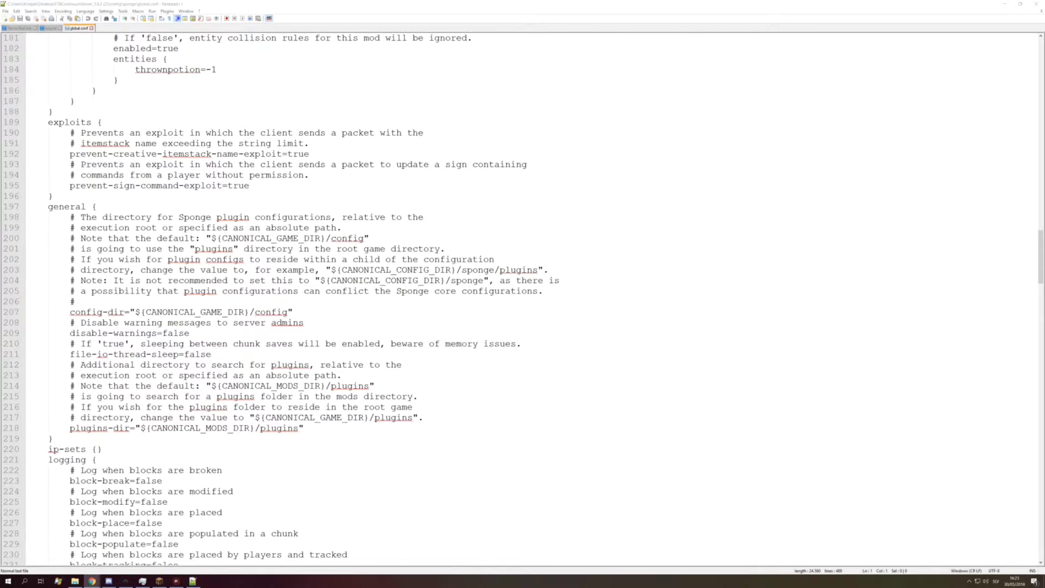
left_click_drag(304, 428, 70, 431)
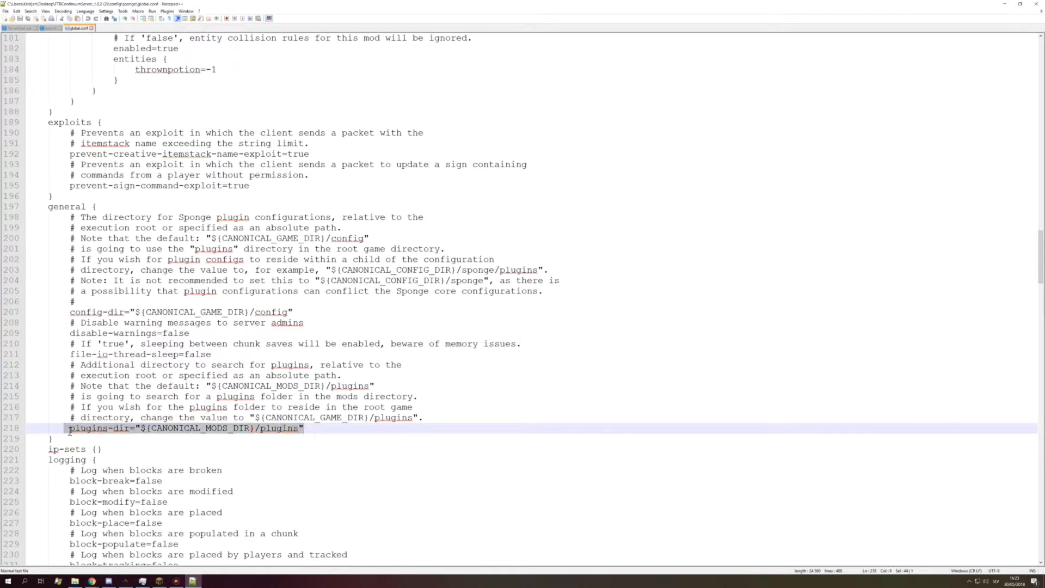
type("plugins-dir=\"${CANONICAL_GAME_DIR}/plugins\"")
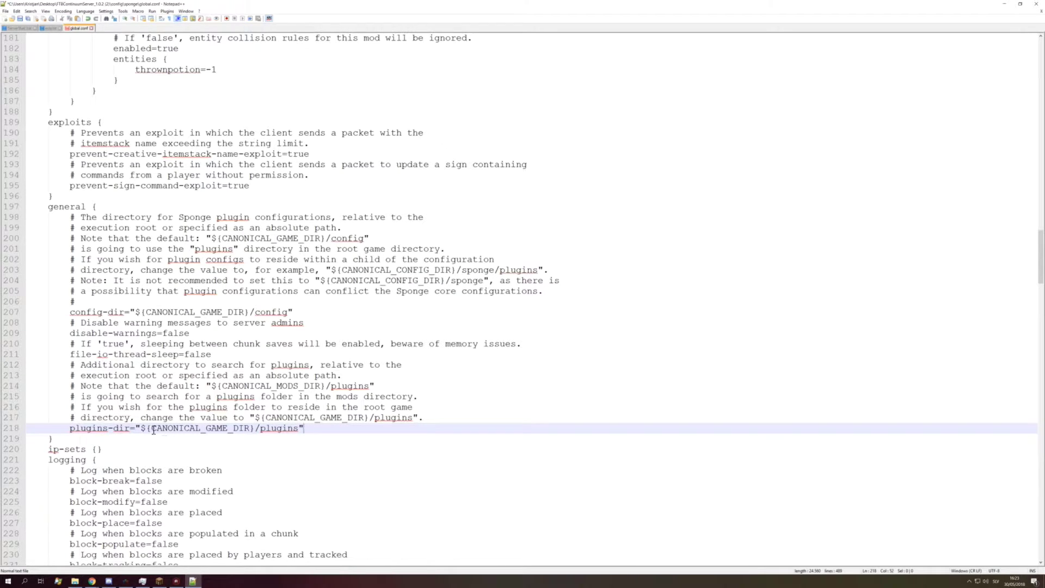
key("ctrl+z")
- Replace the plugins-dir line in the general section with plugins-dir="${CANONICAL_GAME_DIR}/plugins"
double_click(220, 429)
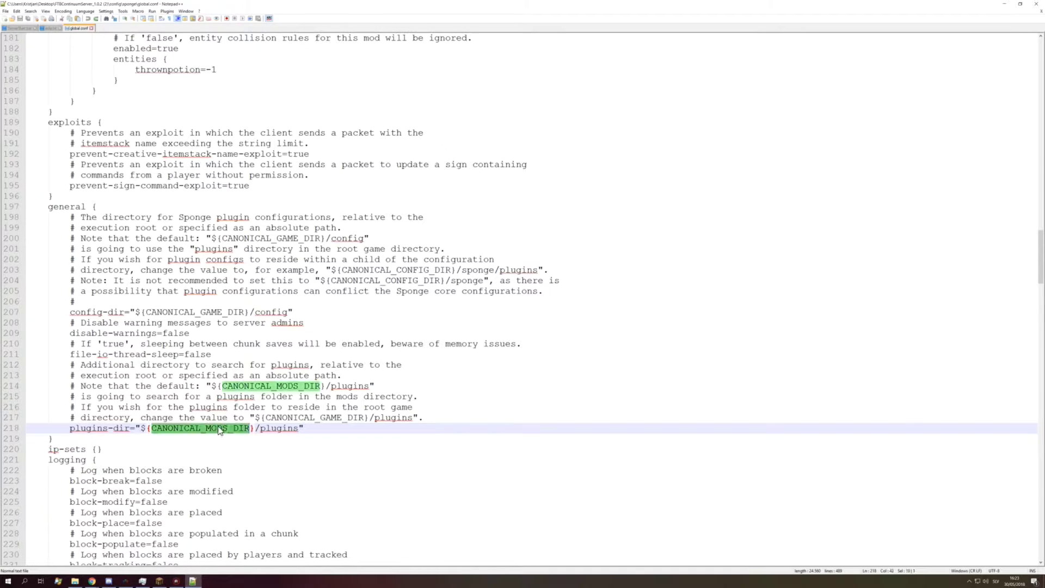
left_click_drag(328, 434, 71, 429)
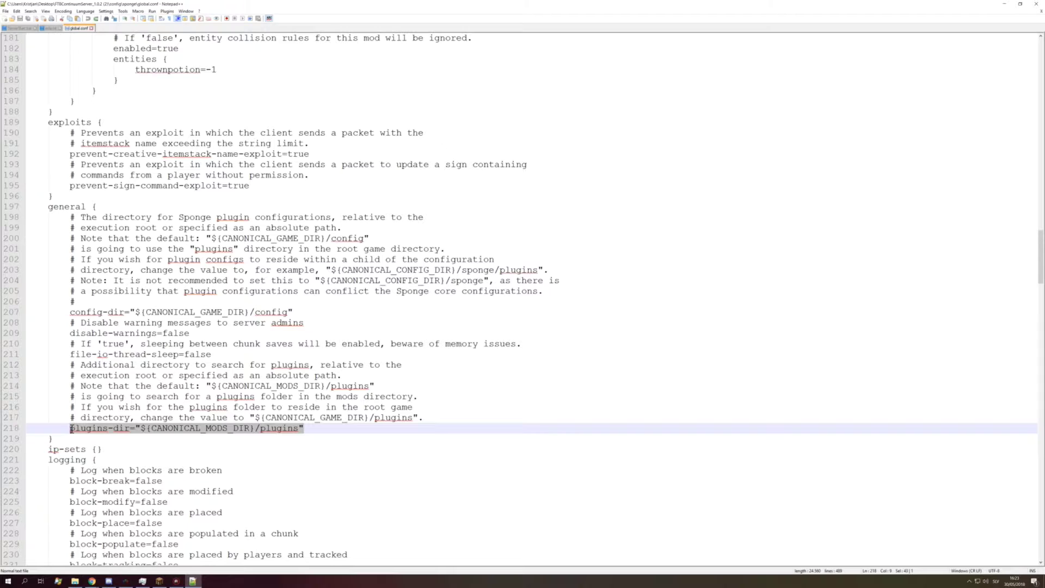
type("plugins-dir=\"${CANONICAL_GAME_DIR}/plugins\"")
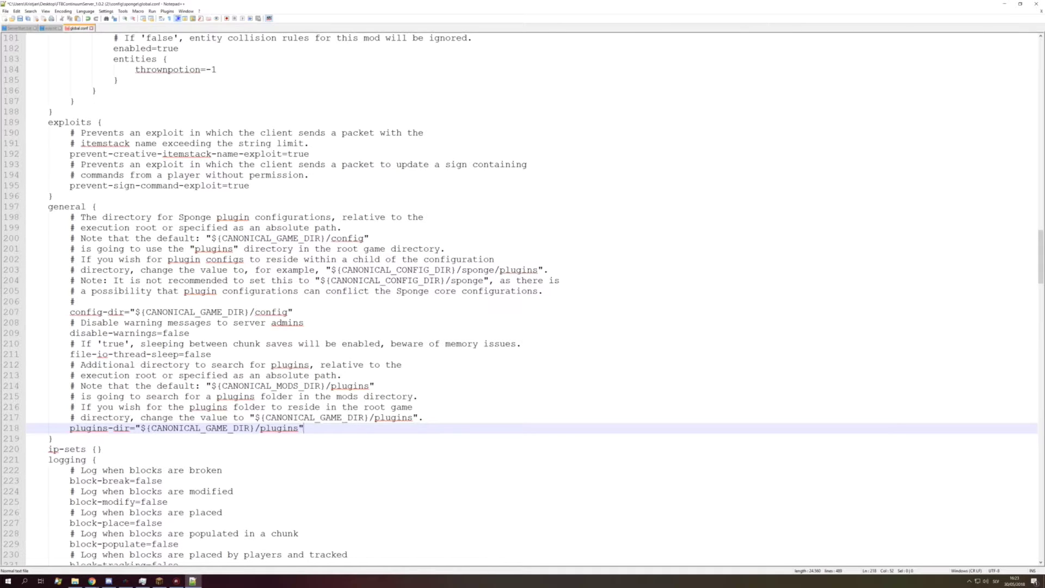
key("alt+Tab")
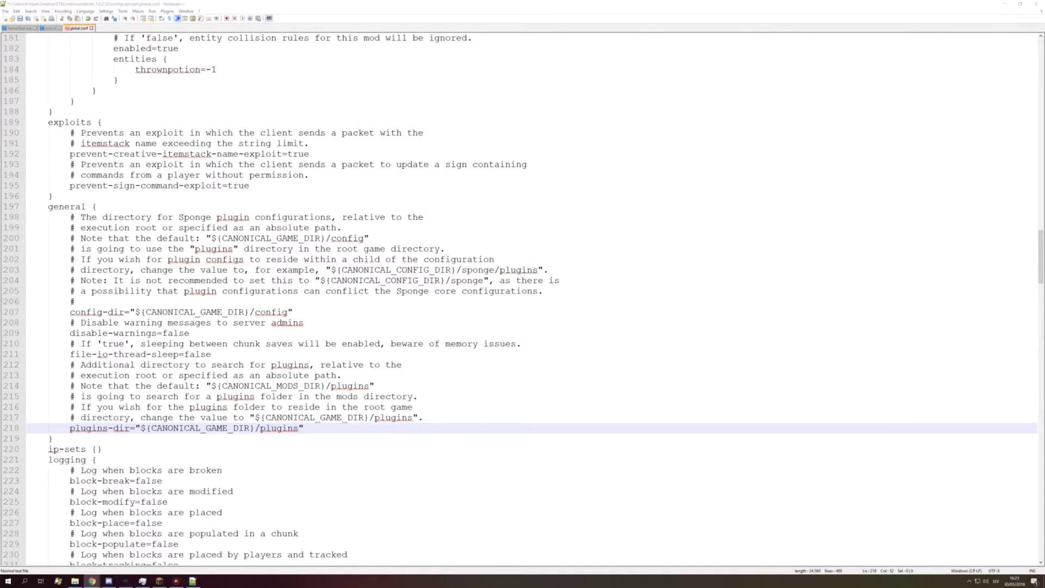
- Change config-dir to "${CANONICAL_GAME_DIR}/plugins/config", then save and close global.conf
left_click_drag(297, 315, 67, 312)
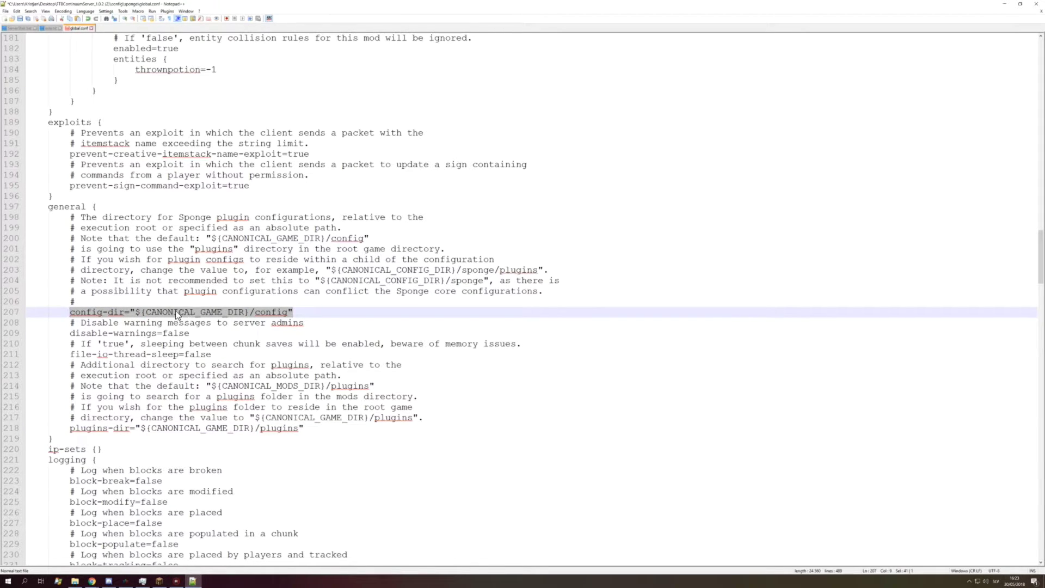
left_click(251, 313)
type("/")
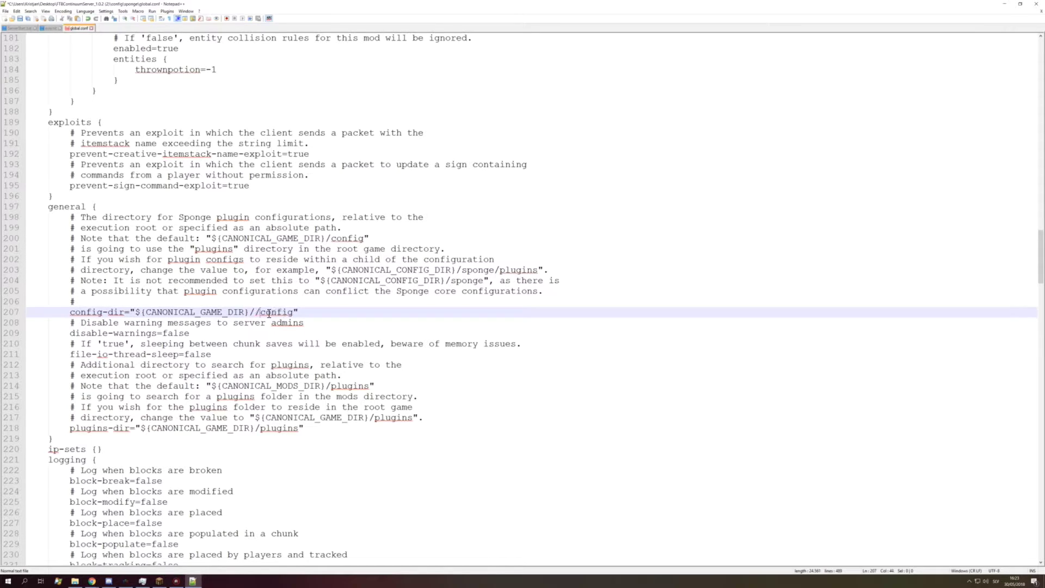
type("plugins")
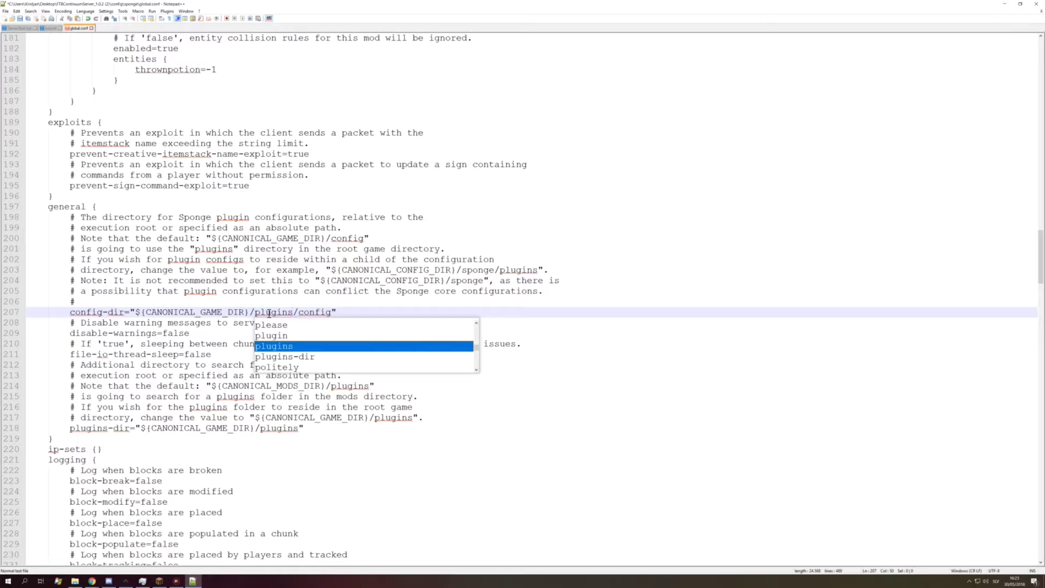
key("ctrl+s")
left_click(1035, 3)
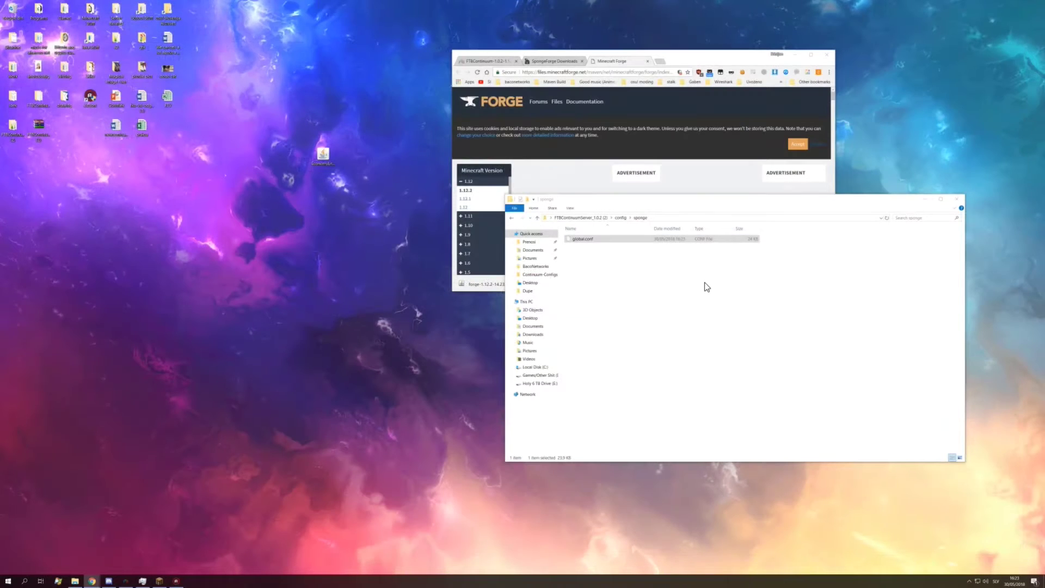
- Create a folder named plugins in the FTBContinuumServer root folder
key("BackSpace")
left_click(581, 217)
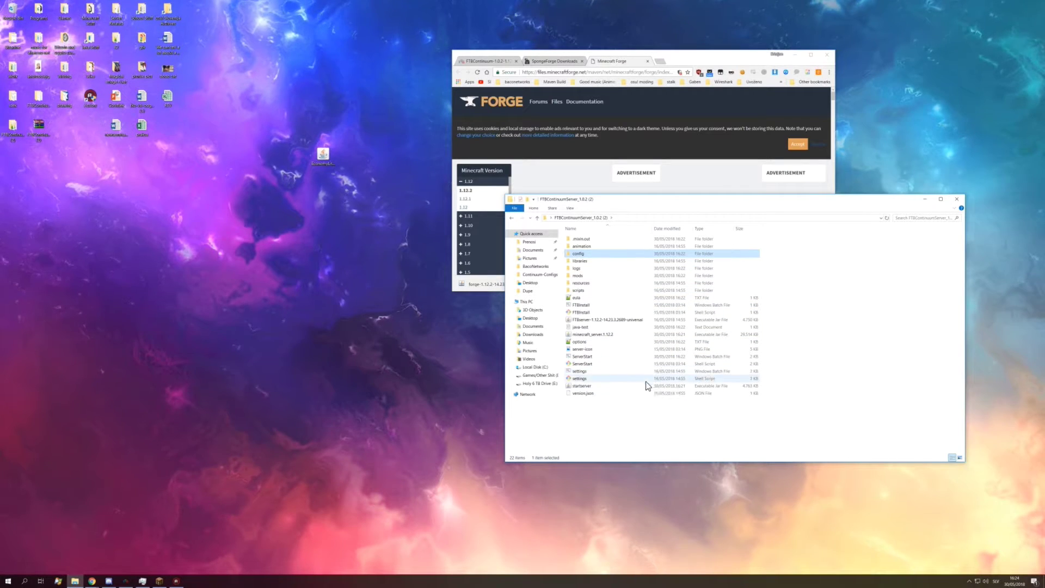
right_click(656, 442)
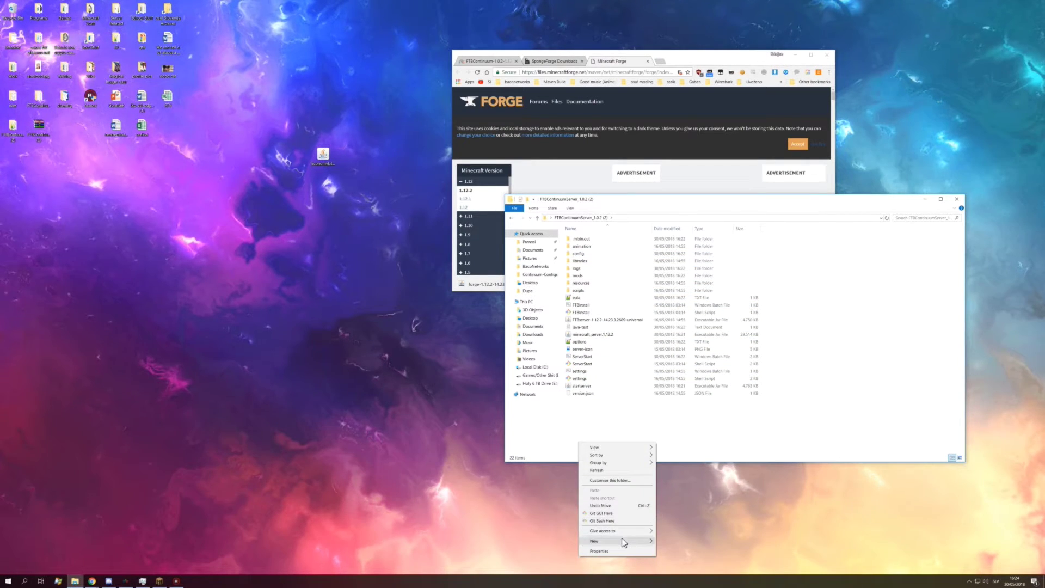
mouse_move(622, 537)
left_click(693, 455)
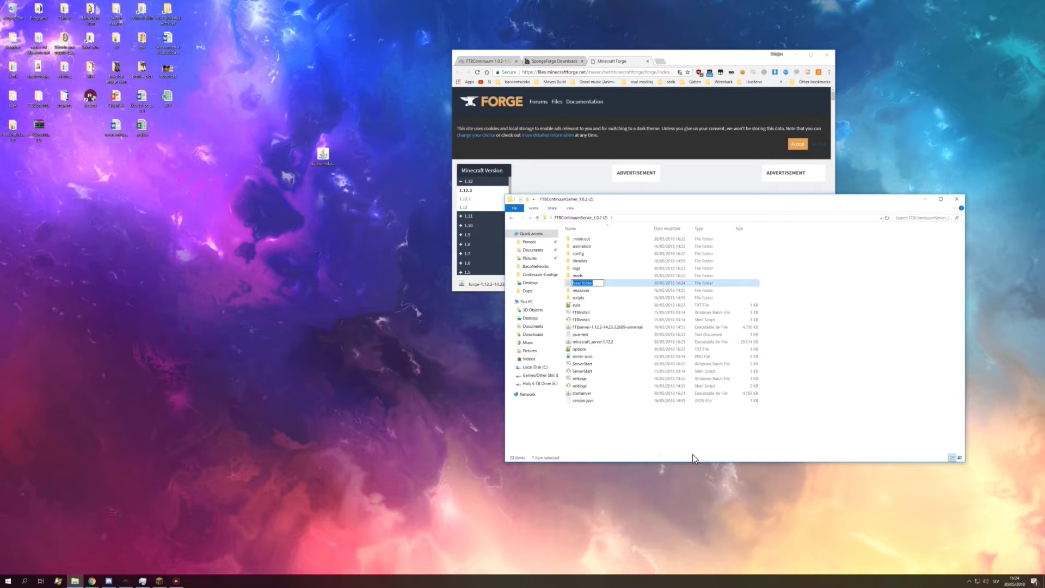
type("plugins")
key("Return")
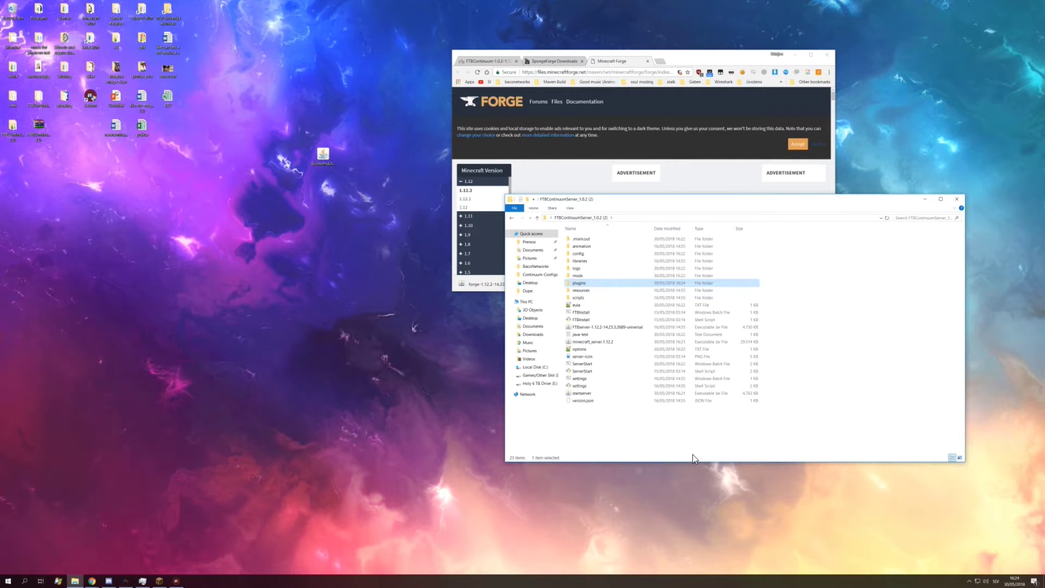
- Move the plugin jar from the desktop into the plugins folder and start the server with the ServerStart batch file
key("Return")
left_click_drag(316, 158, 690, 354)
key("BackSpace")
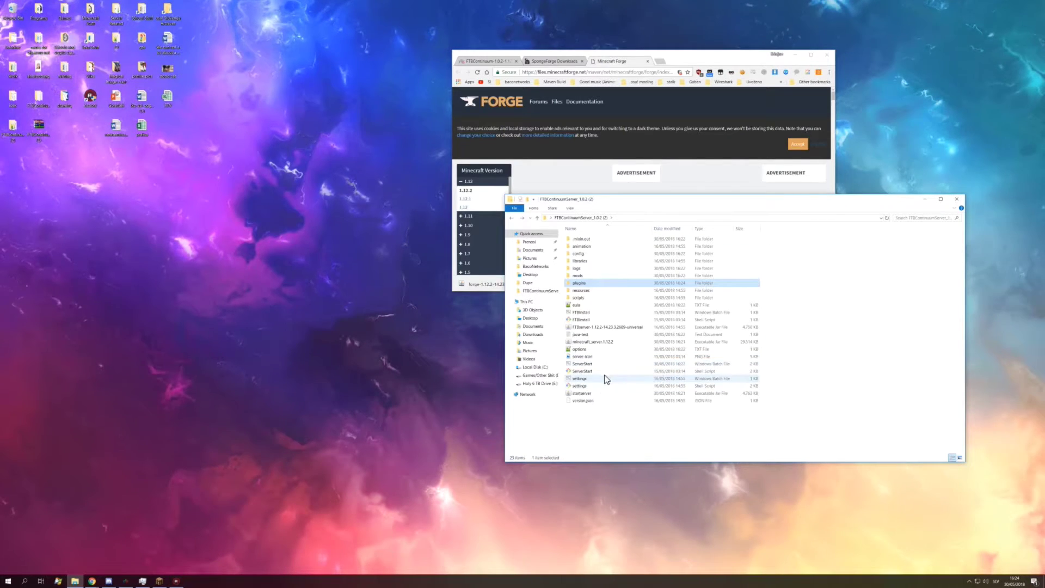
double_click(604, 364)
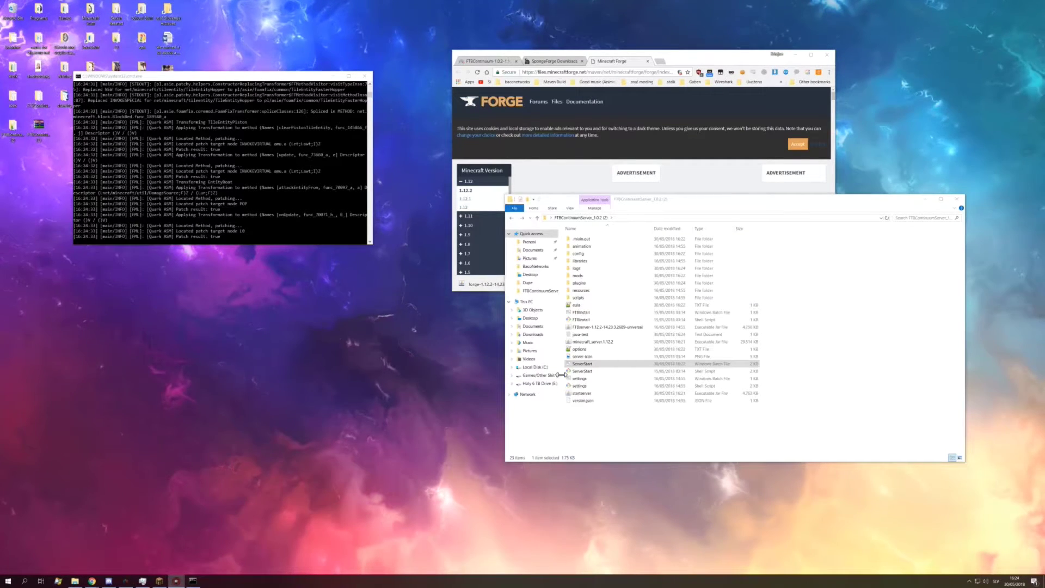
left_click(592, 372)
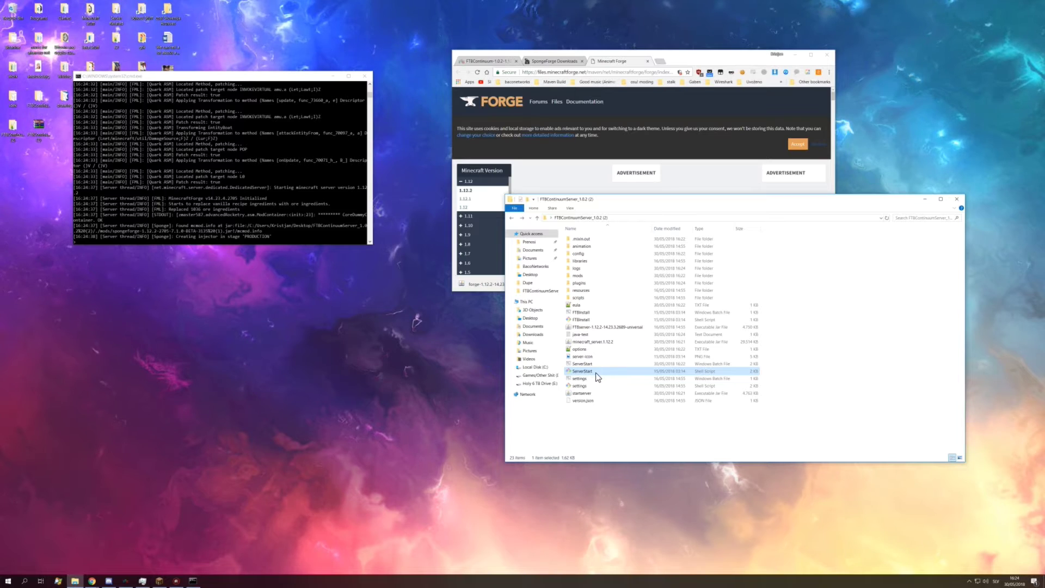
right_click(590, 370)
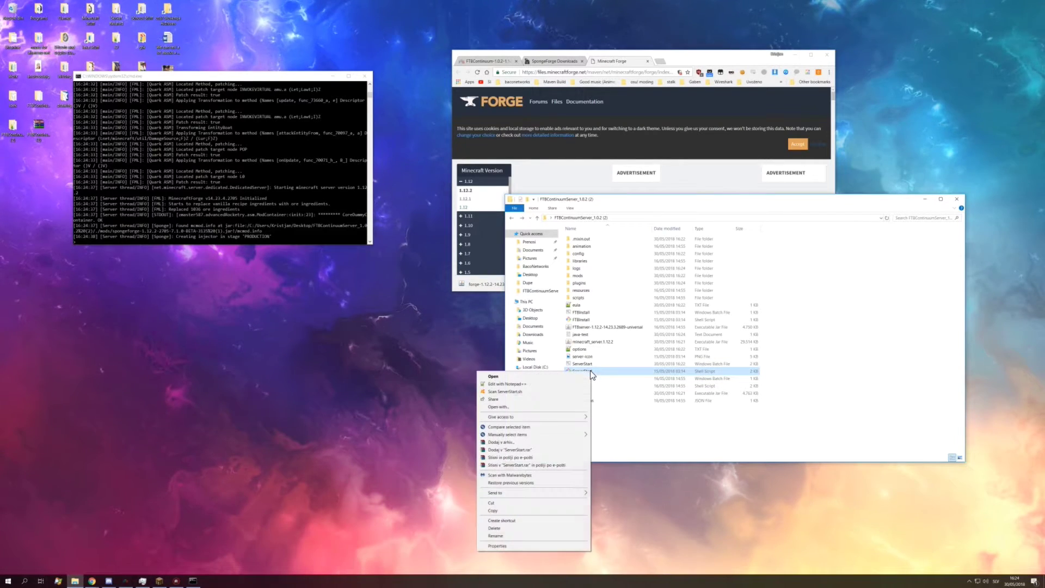
left_click(605, 363)
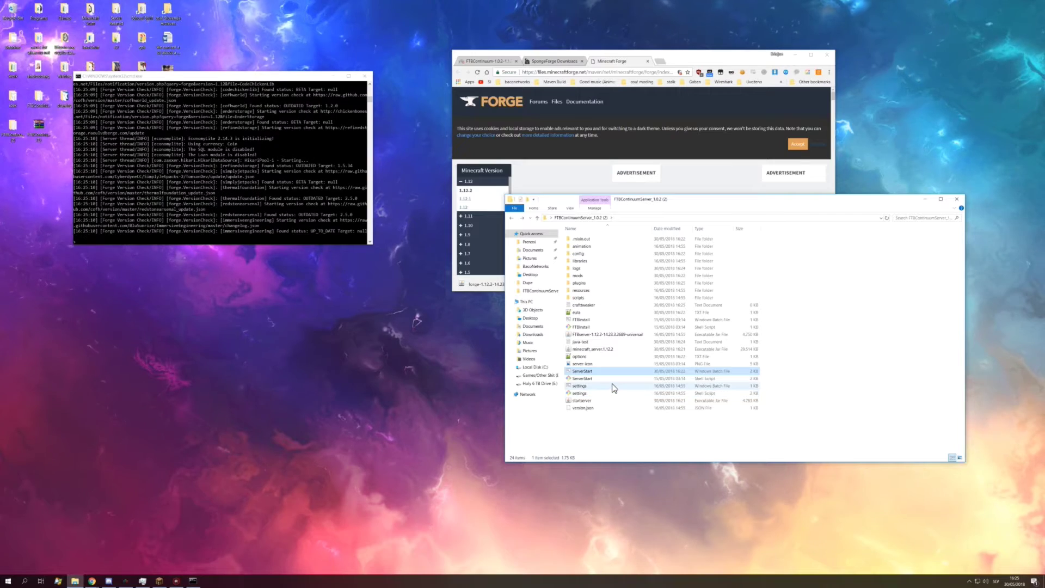
key("s")
key("s")
key("s")
key("s")
key("s")
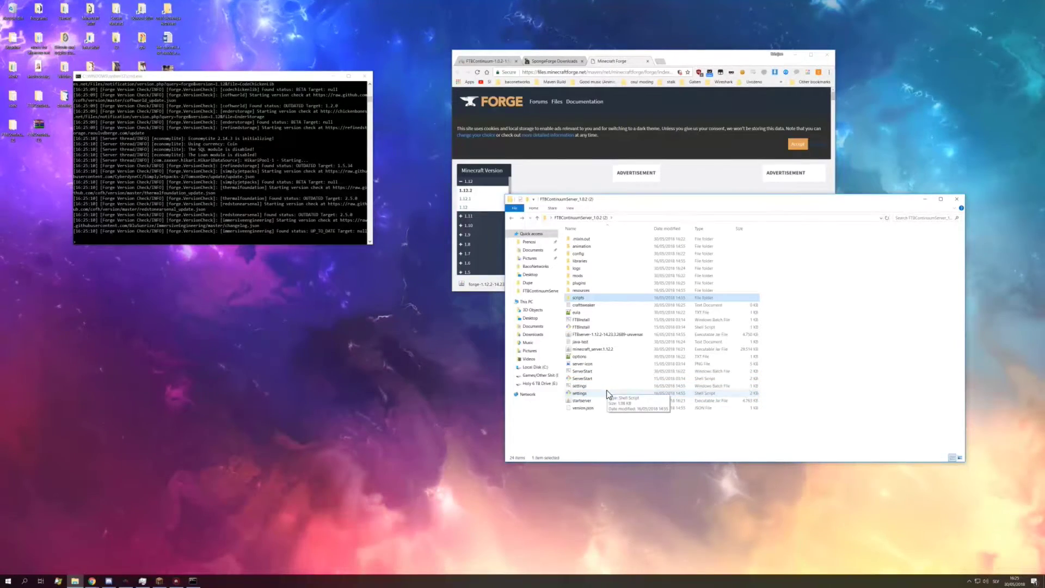
key("s")
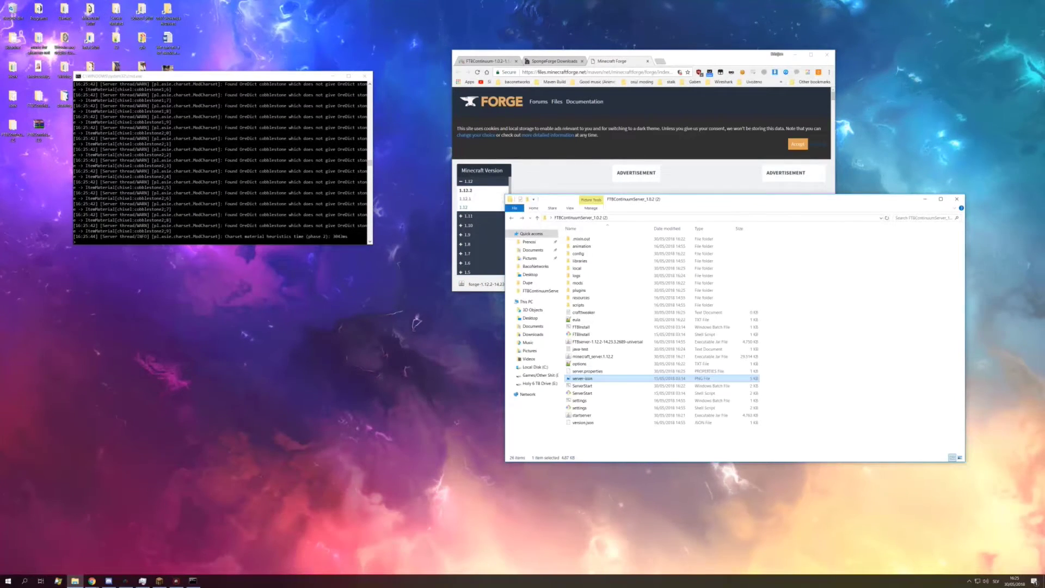
- Open server.properties from the server root in Notepad++ and dismiss the antivirus notification
left_click(627, 372)
right_click(627, 374)
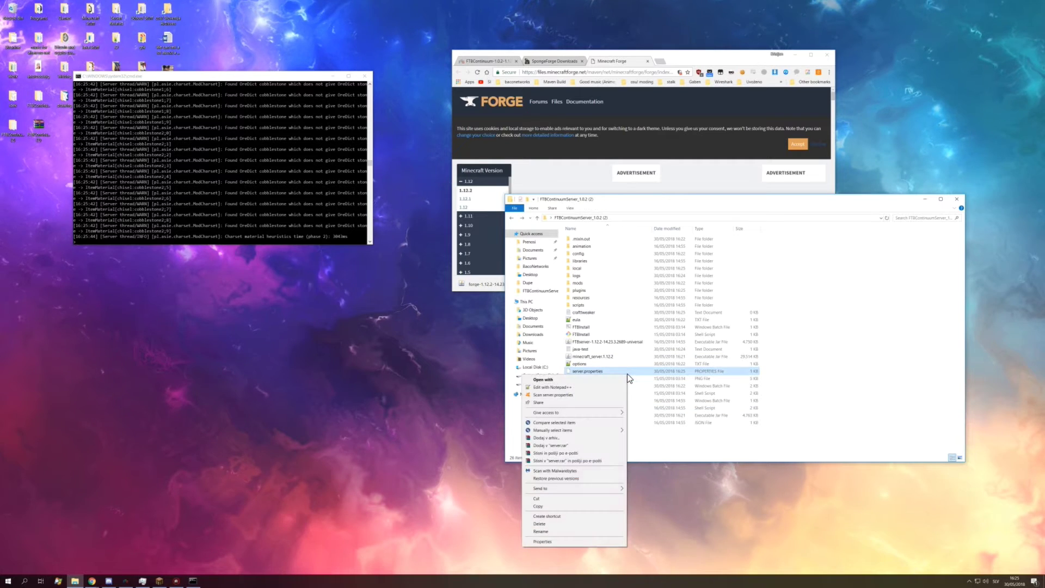
key("Escape")
right_click(597, 373)
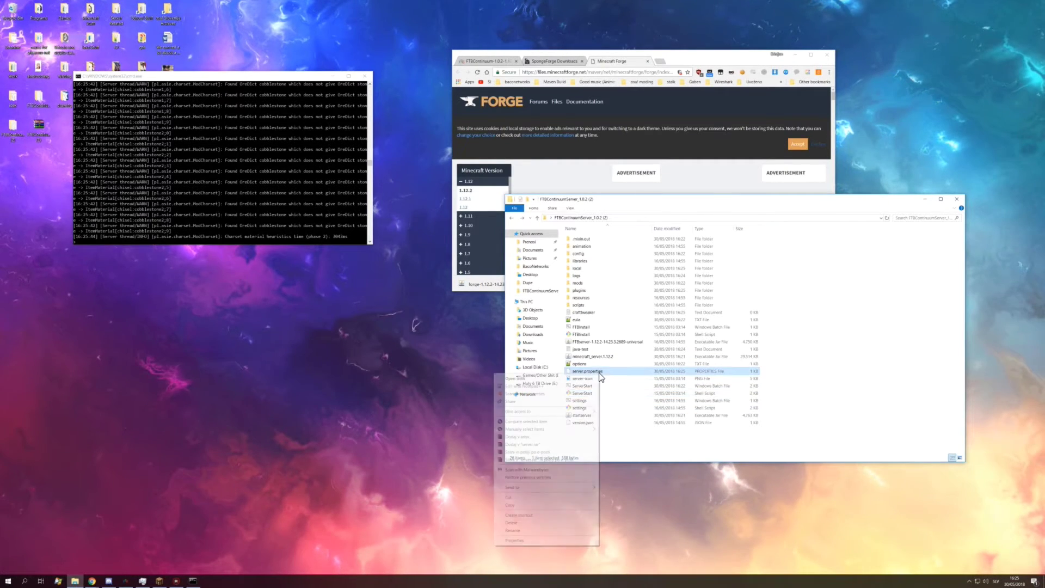
left_click(570, 385)
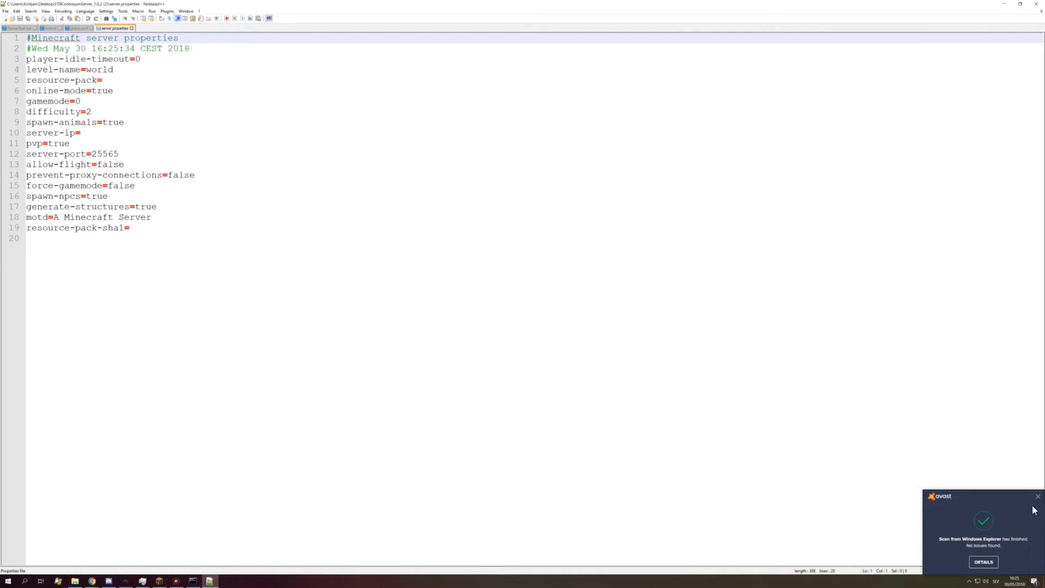
left_click(1037, 496)
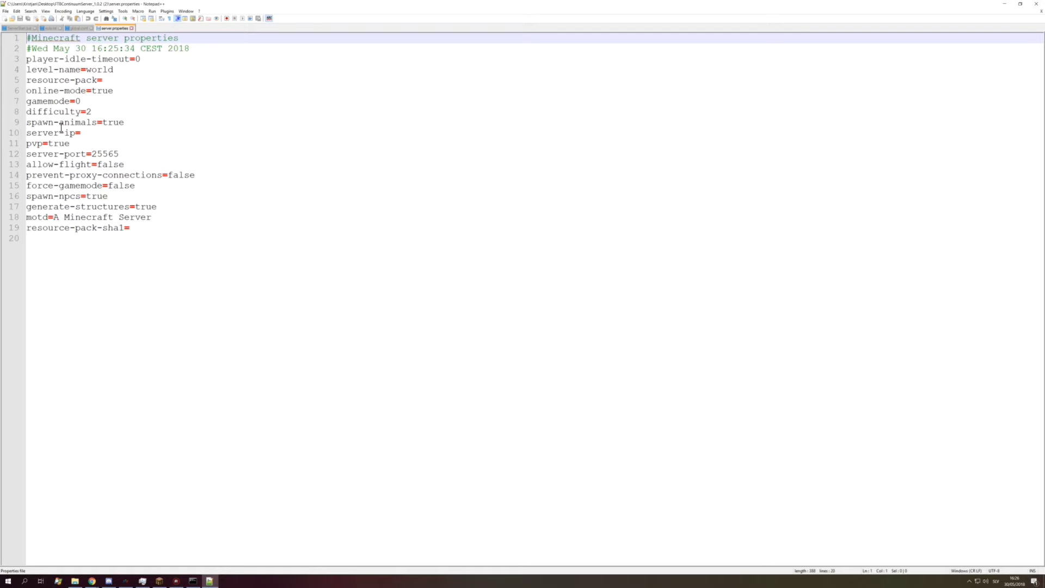
- Review the entries in server.properties and close the editor without changing them
left_click_drag(210, 296, 49, 79)
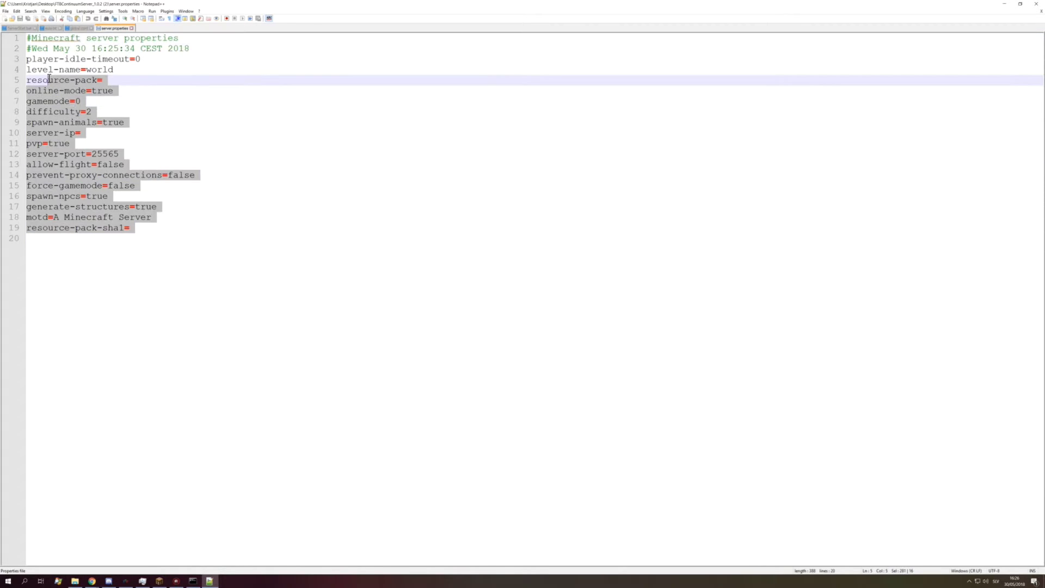
left_click(208, 124)
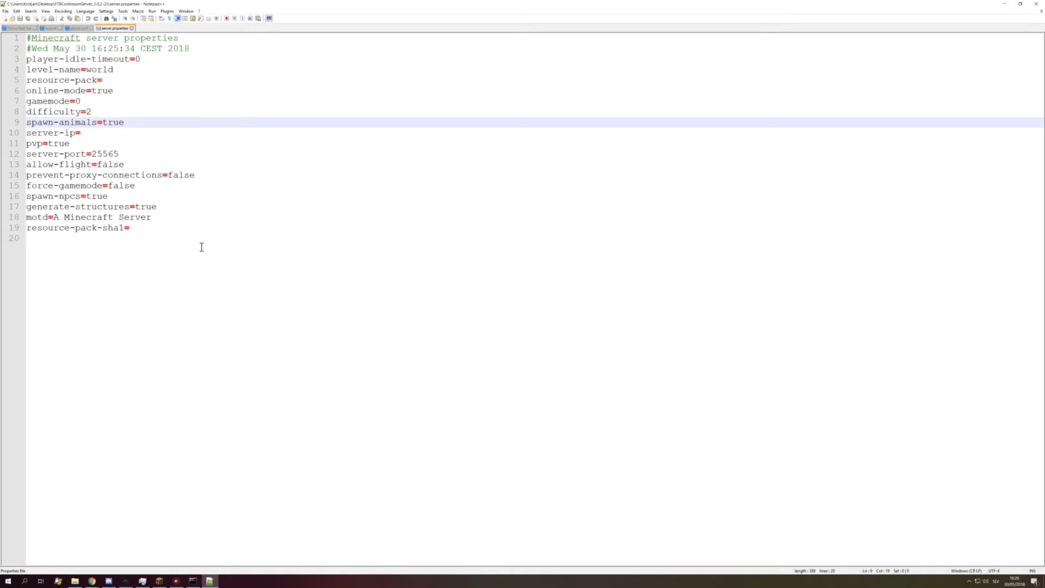
left_click_drag(215, 229, 66, 198)
left_click(126, 197)
left_click_drag(131, 4, 605, 166)
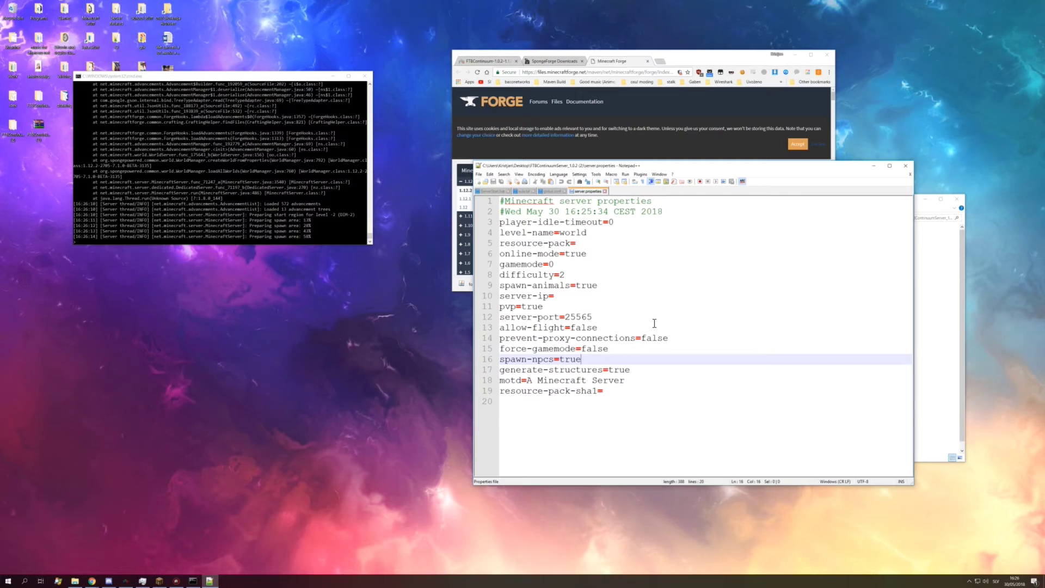
left_click(905, 166)
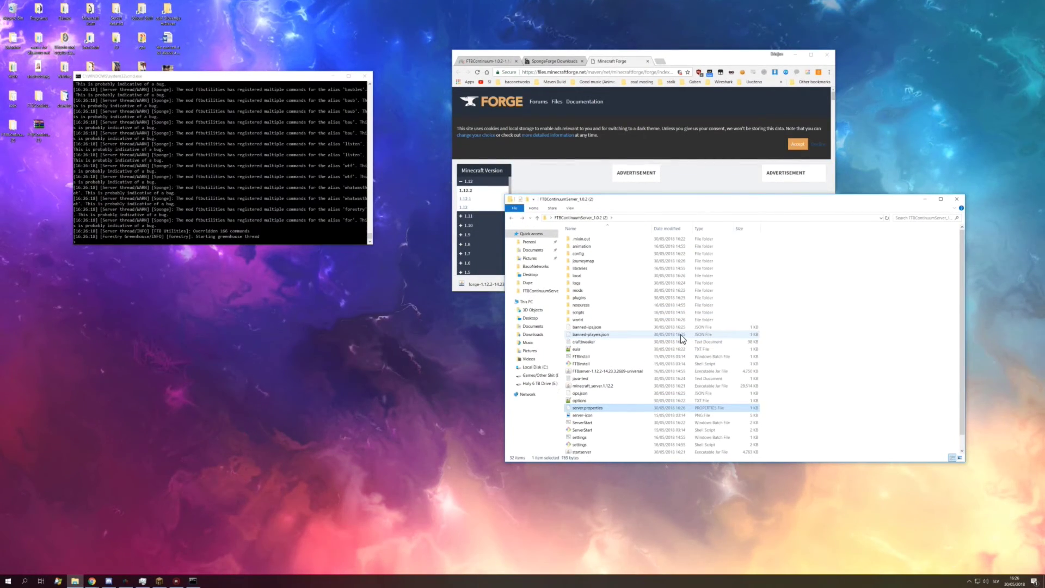
- Switch to the Minecraft client and join the multiplayer server at localhost through Direct Connect
key("alt+Tab")
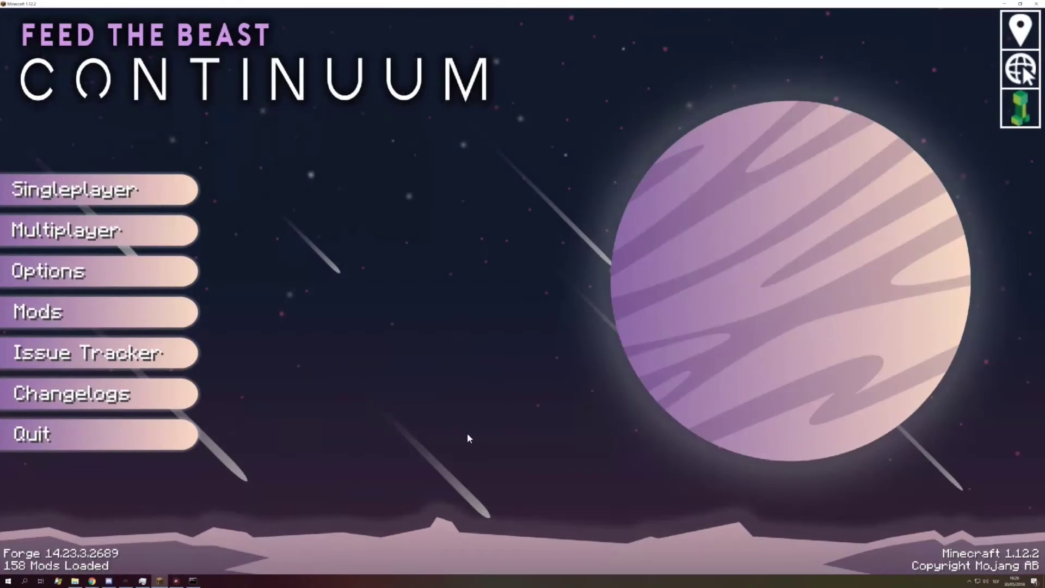
left_click(131, 246)
left_click(482, 482)
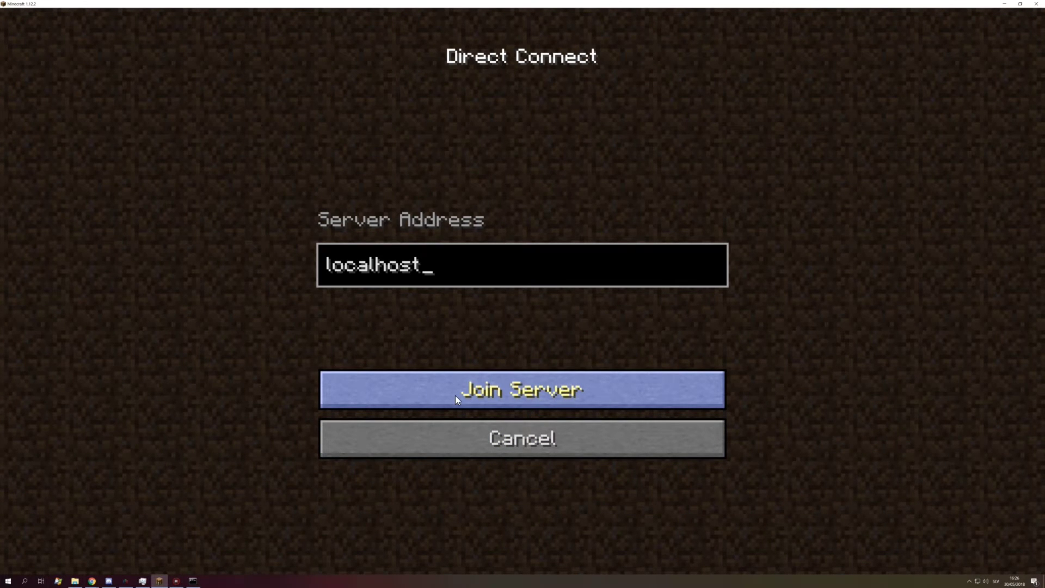
left_click(455, 398)
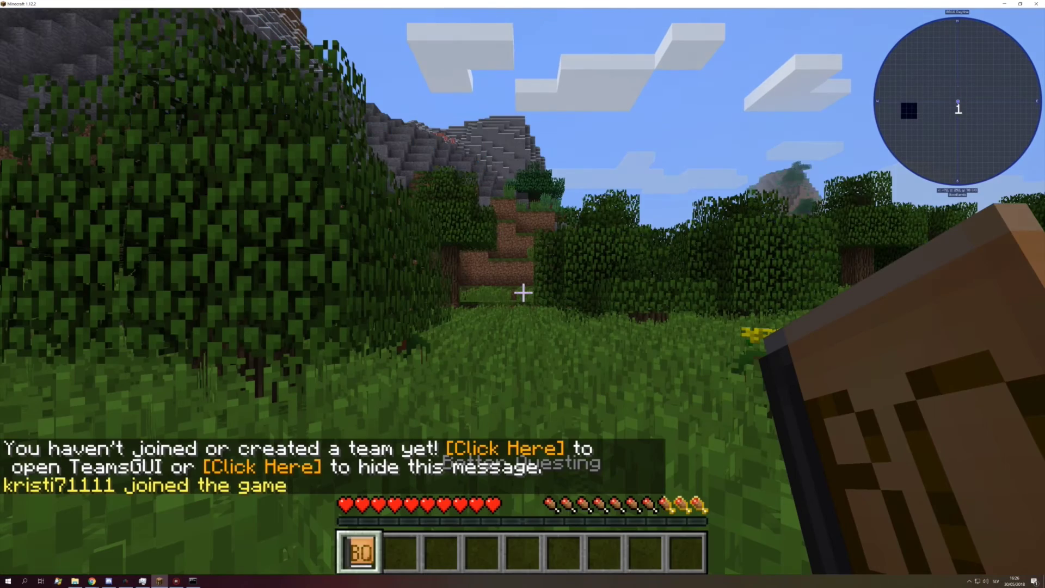
- Try the plugin's /eco command in the game chat
type("t")
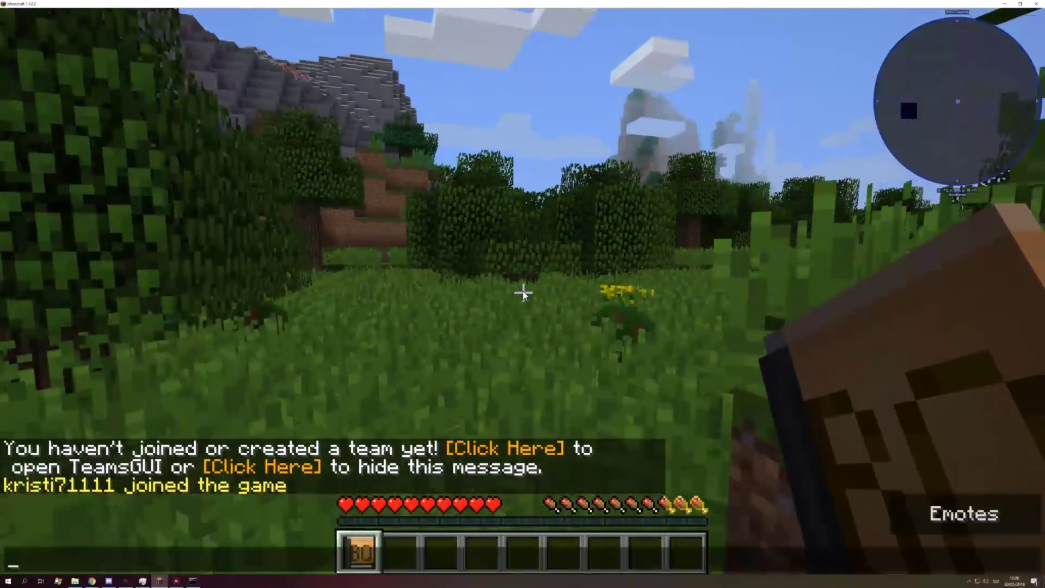
type("/eco")
key("Return")
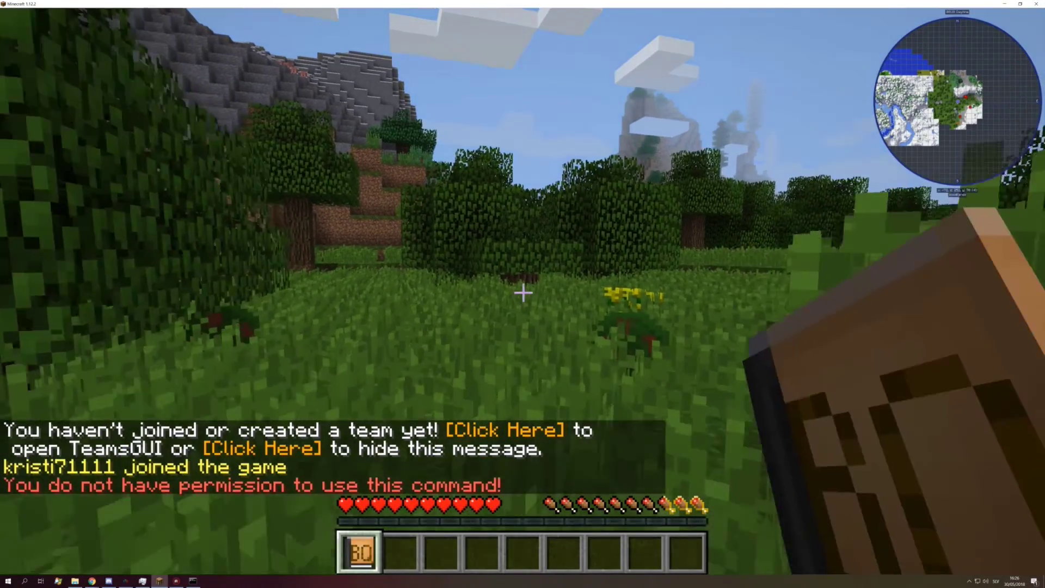
- Switch to the server console and grant the joined player operator rights with the op command
key("t")
left_click(193, 580)
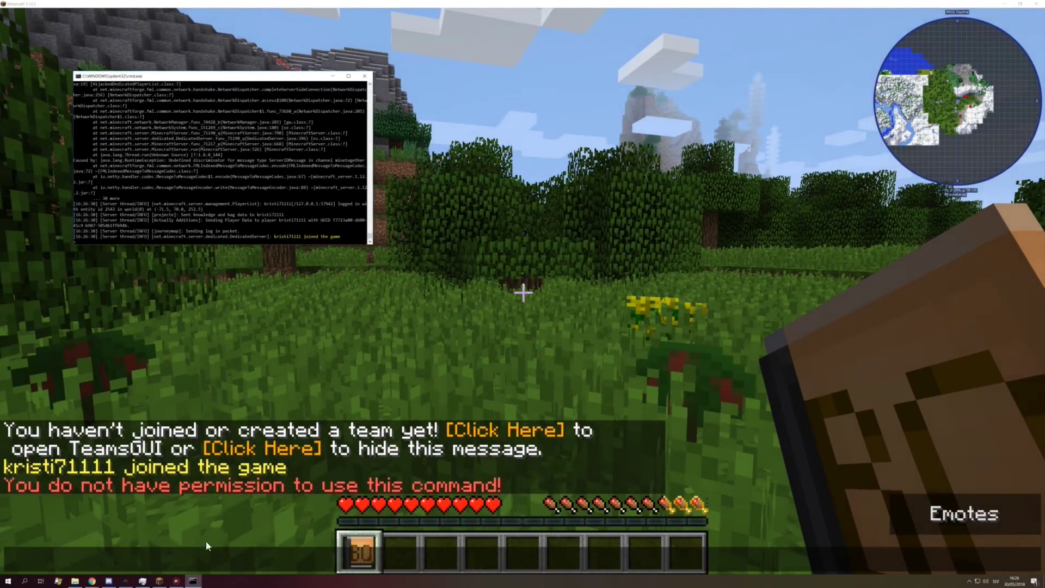
type("op kristi71111")
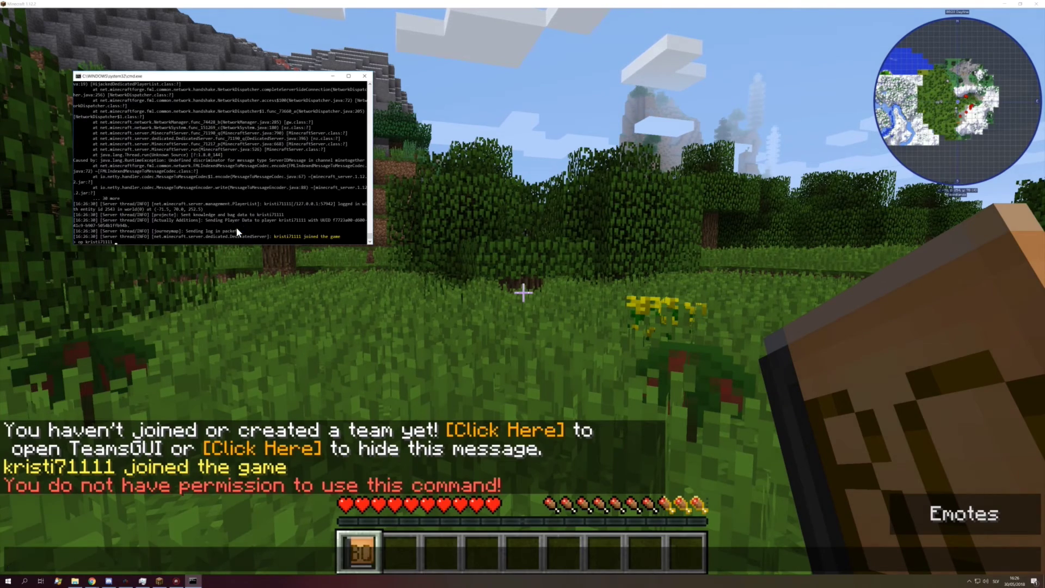
key("Return")
- Return to the game and run /econ in the chat to check the plugin's command usage
left_click(237, 280)
type("/econ")
key("Return")
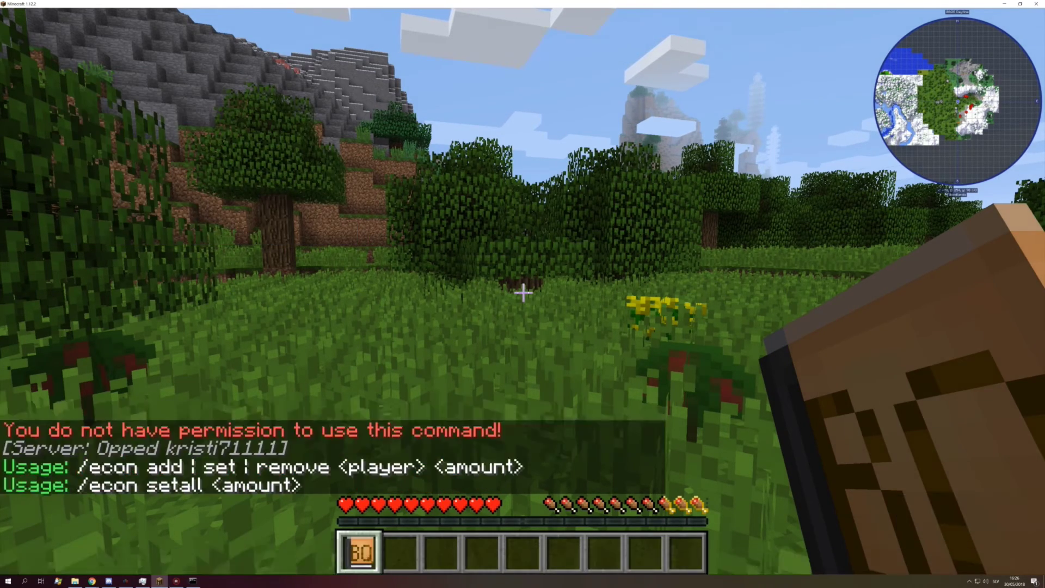
- Run /sponge plugins in the game chat and inspect the details of the listed plugins
key("w")
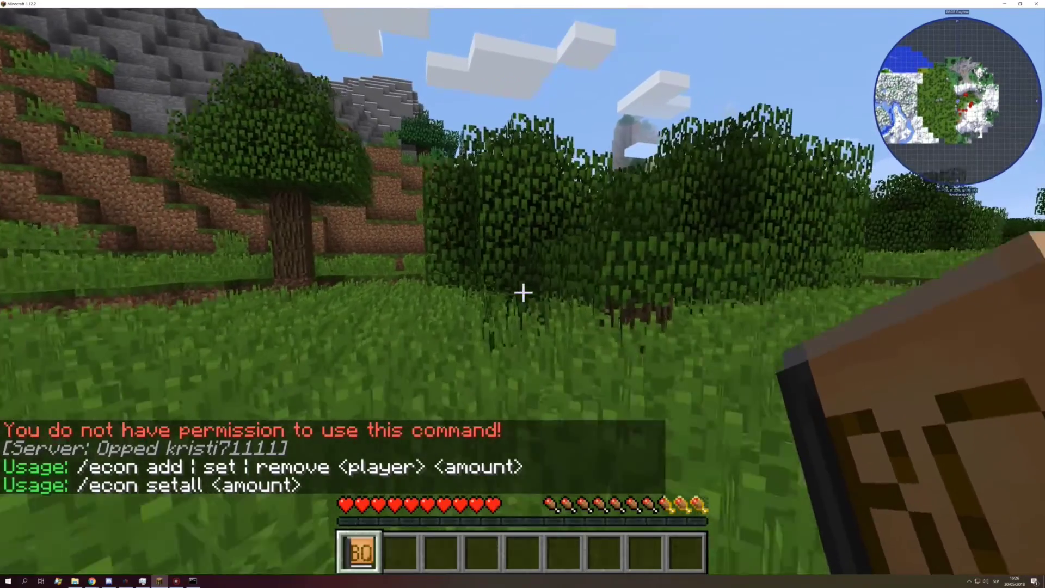
key("slash")
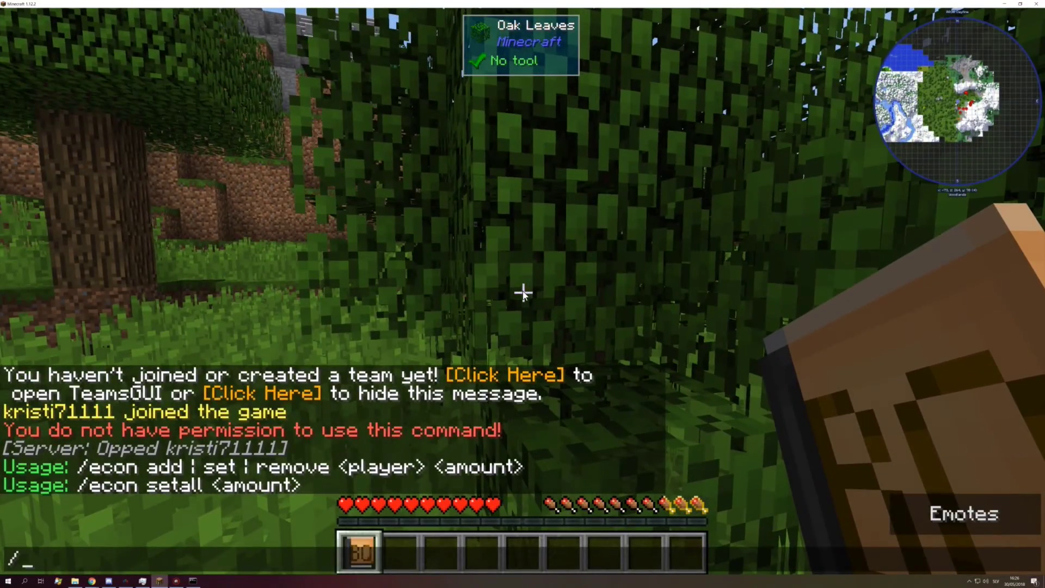
type("sponge plugin")
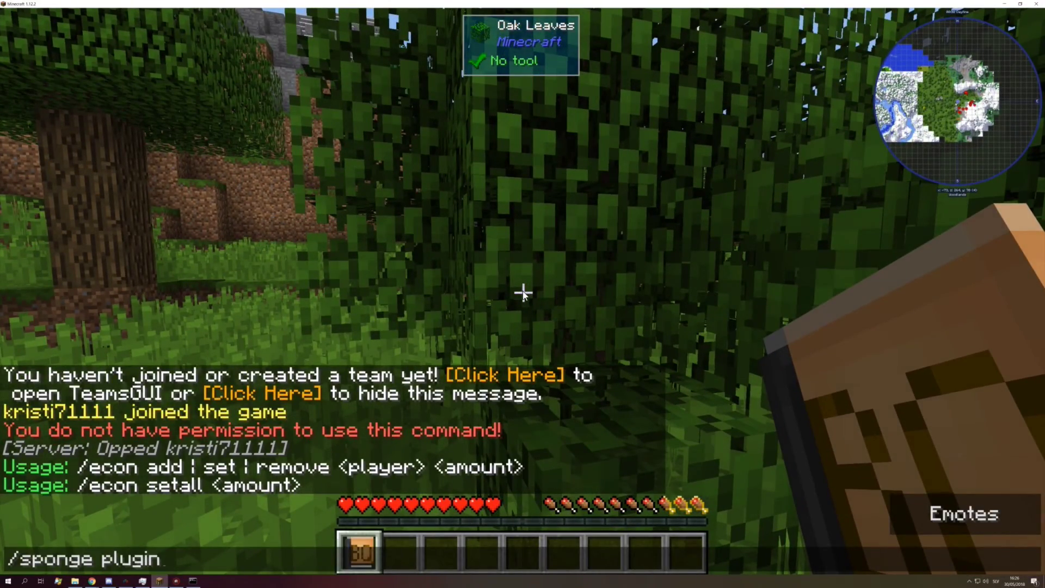
type("s")
key("Return")
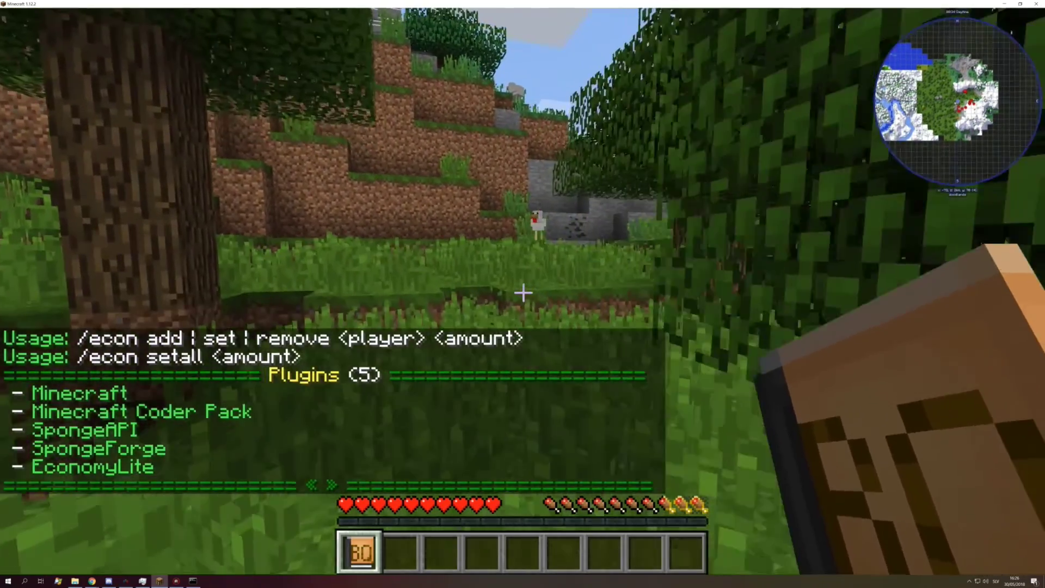
key("t")
mouse_move(114, 463)
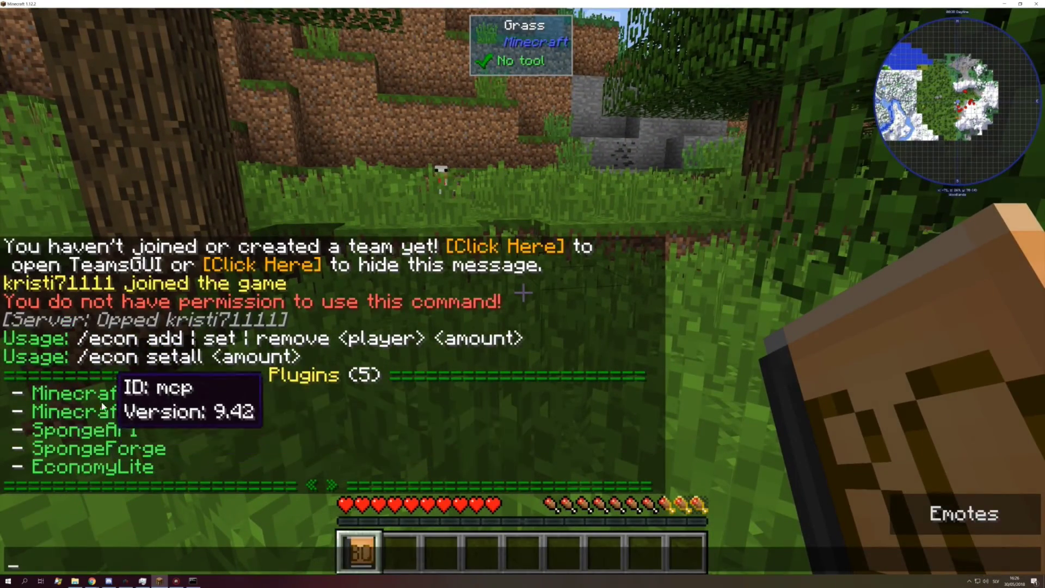
mouse_move(126, 424)
key("Escape")
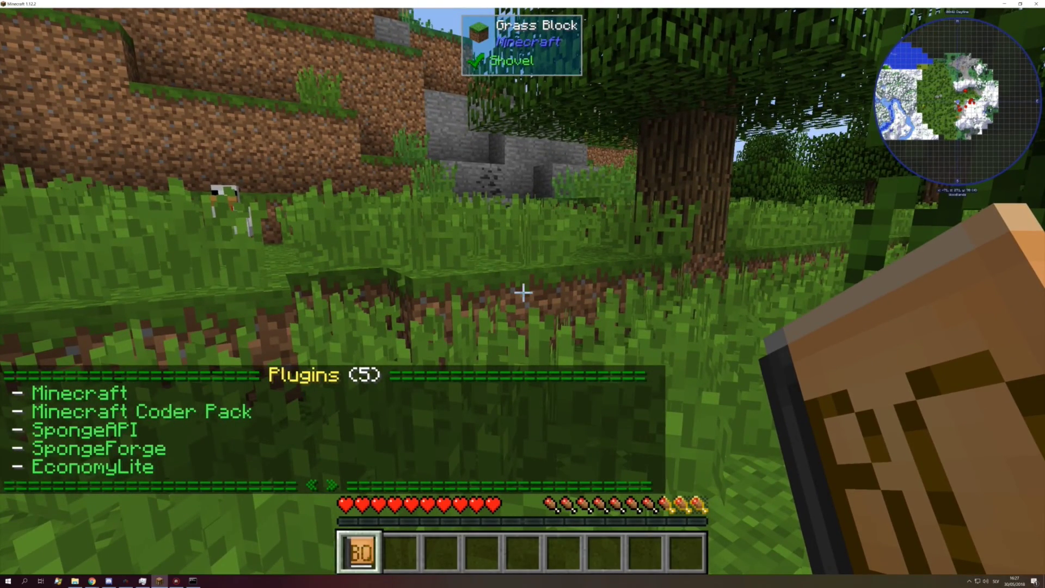
key("w")
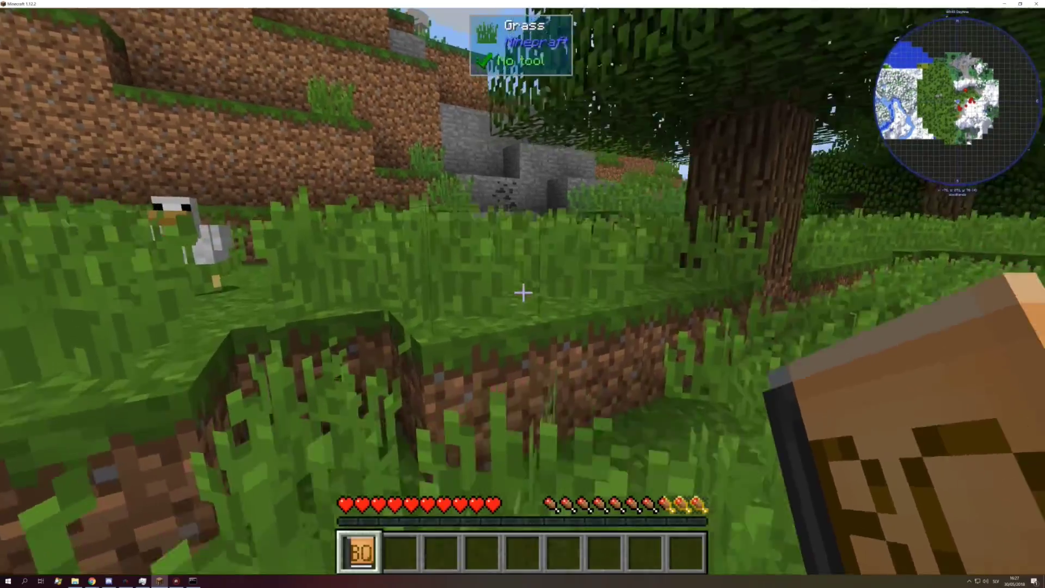
key("w")
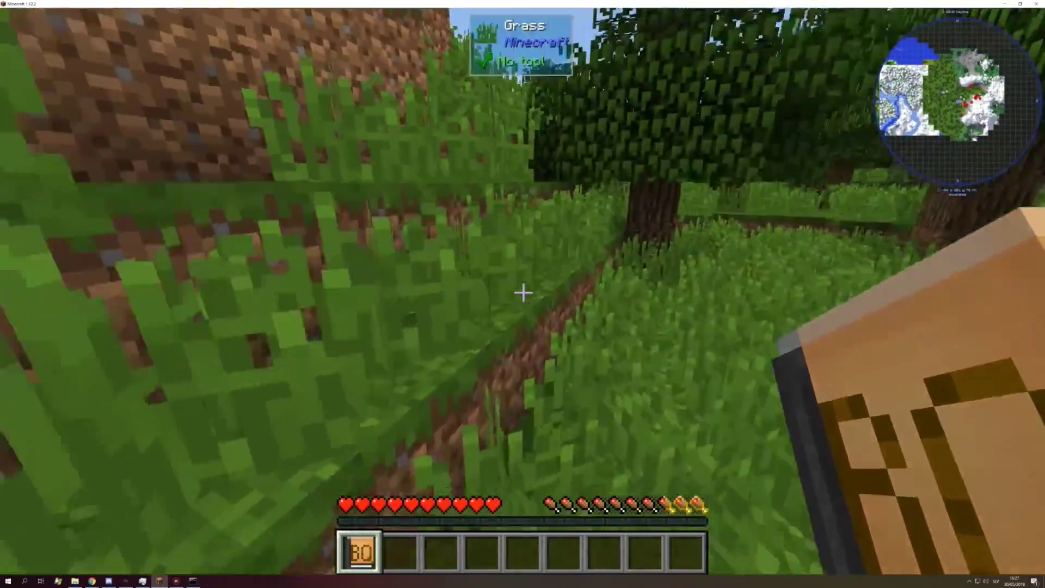
key("w")
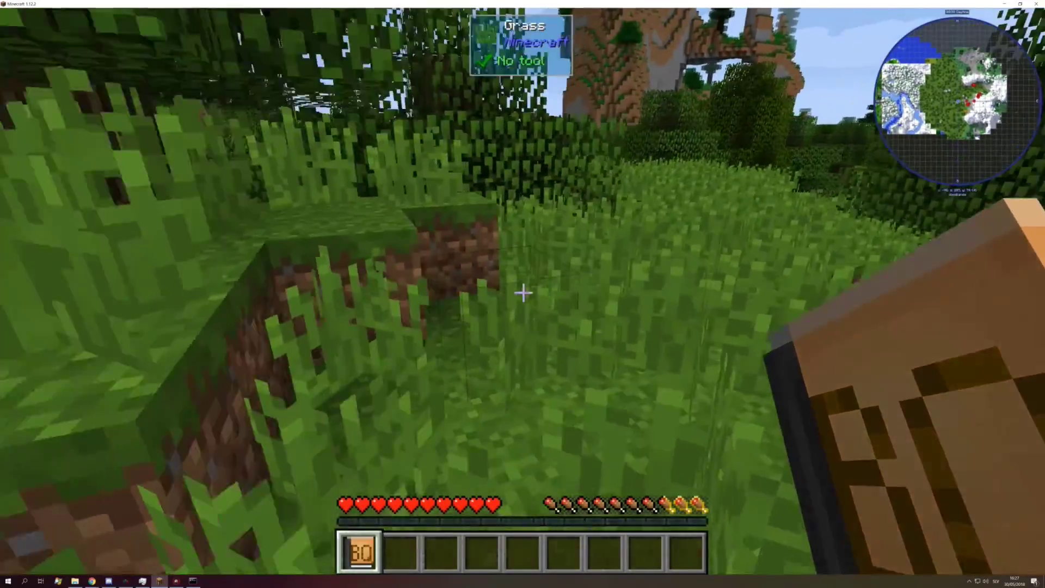
key("w")
key("w")
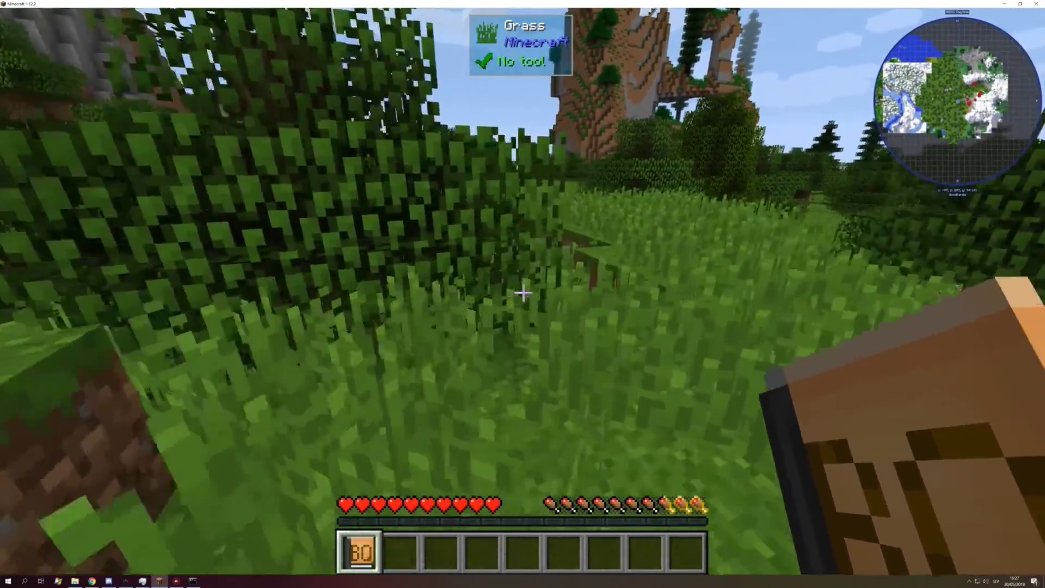
key("w")
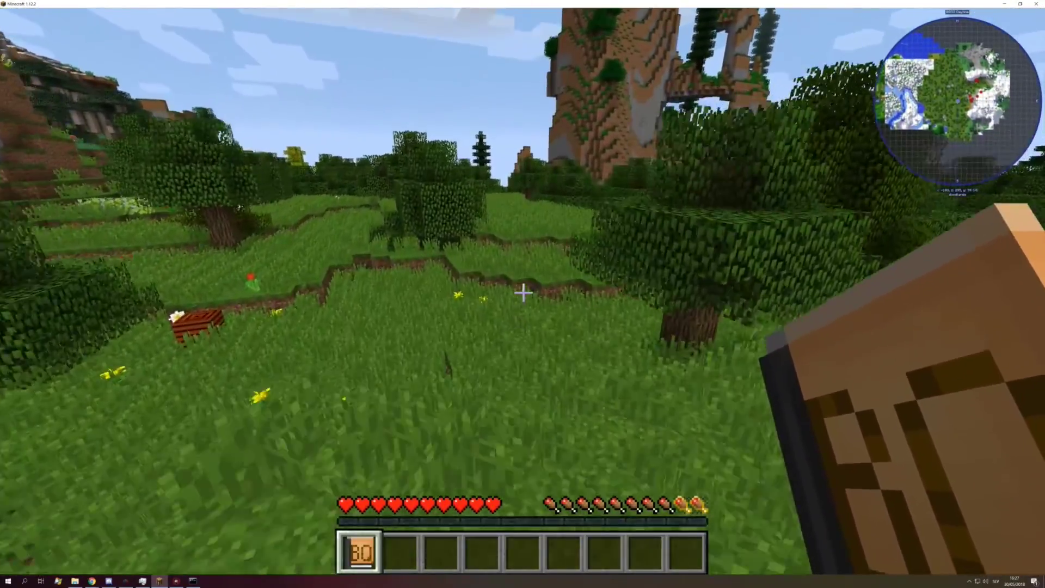
key("w")
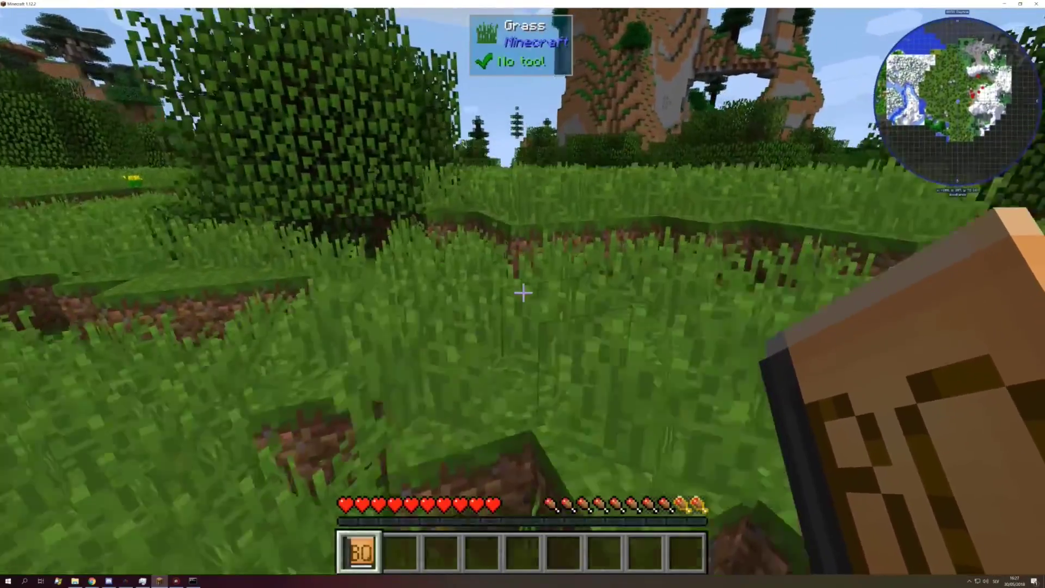
key("w")
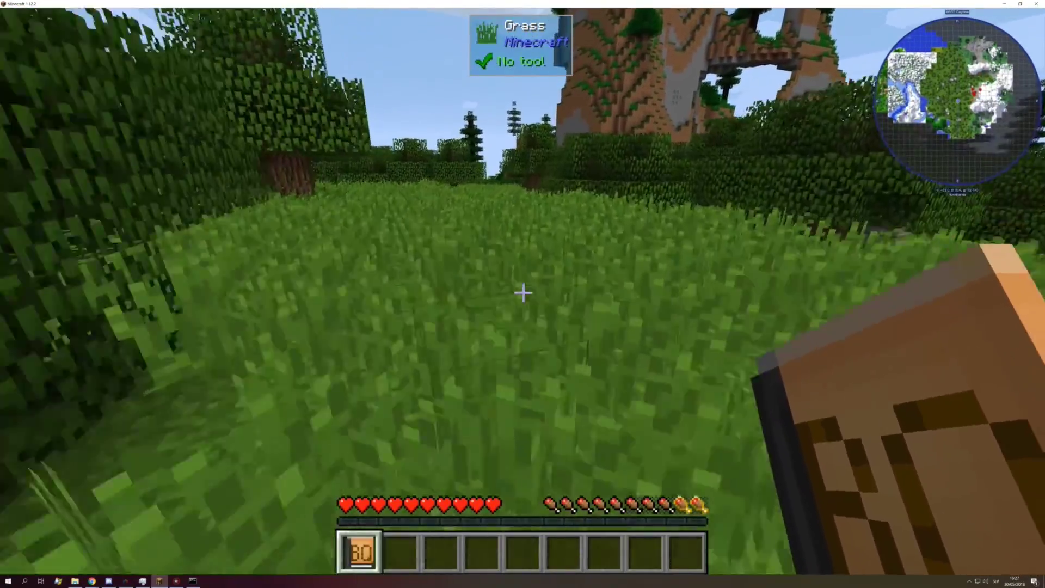